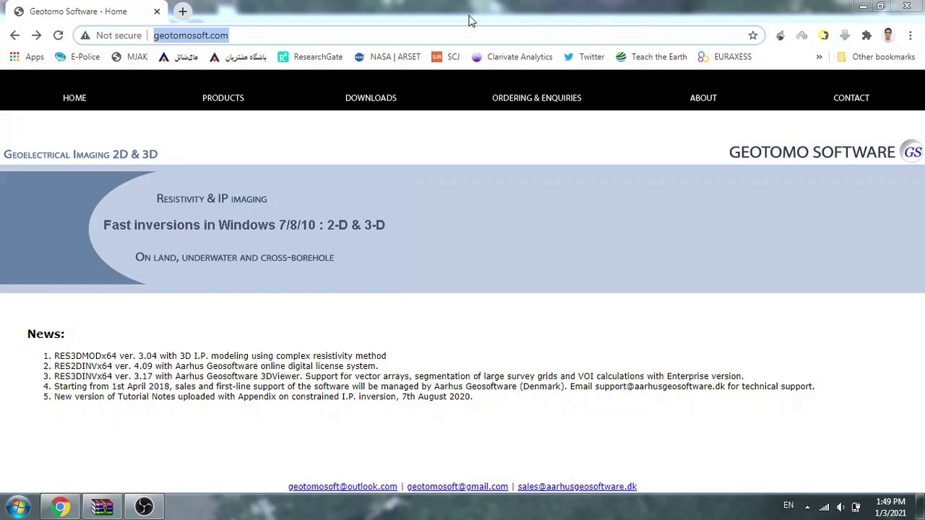
# - Select the geotomosoft.com address and follow the DOWNLOADS link to the Geotomo downloads page
pyautogui.click(377, 37)
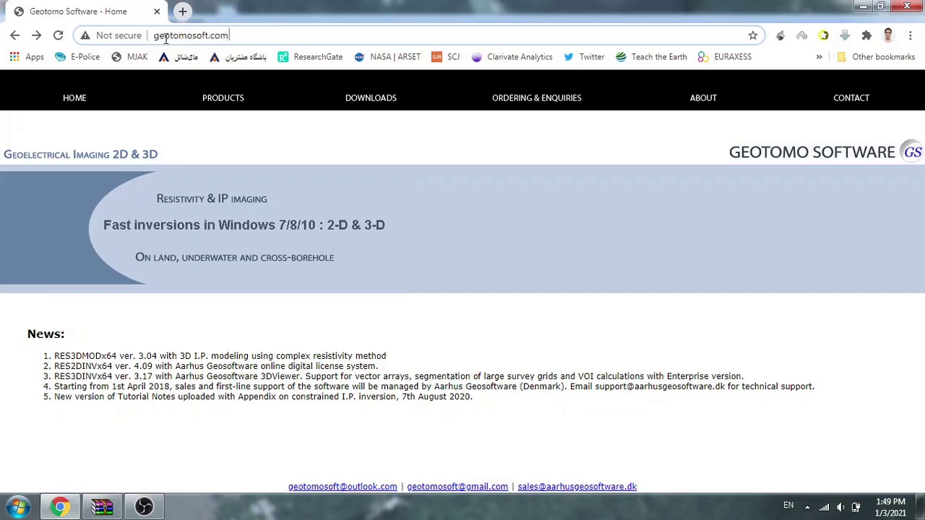
pyautogui.moveTo(282, 32); pyautogui.dragTo(132, 36)
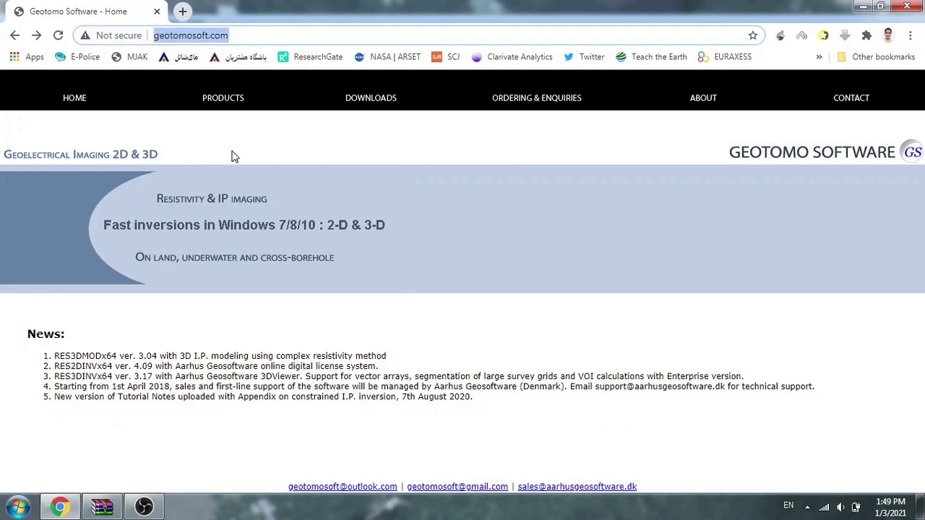
pyautogui.click(381, 106)
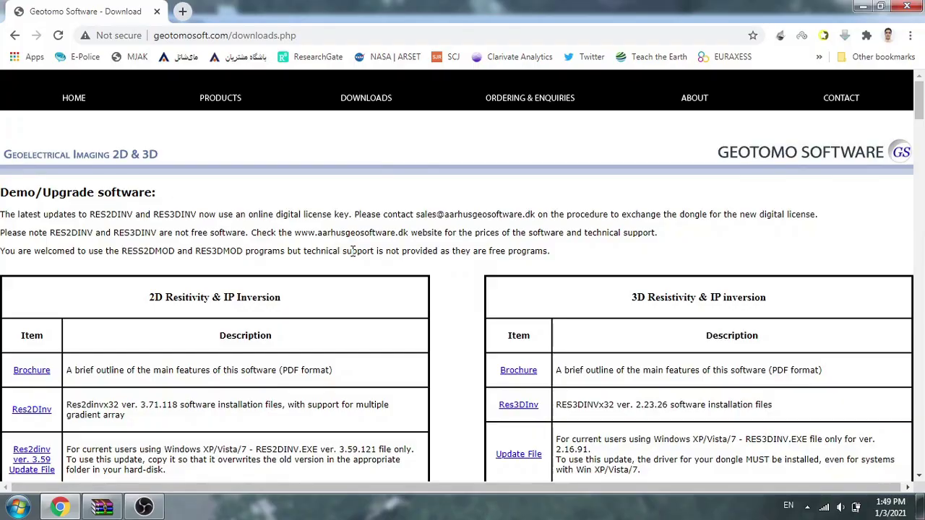
# - Scroll to the RES2DMOD row, highlight its version 3.03.06, then scroll back up
pyautogui.scroll(-10, 347, 252)
pyautogui.scroll(-20, 355, 266)
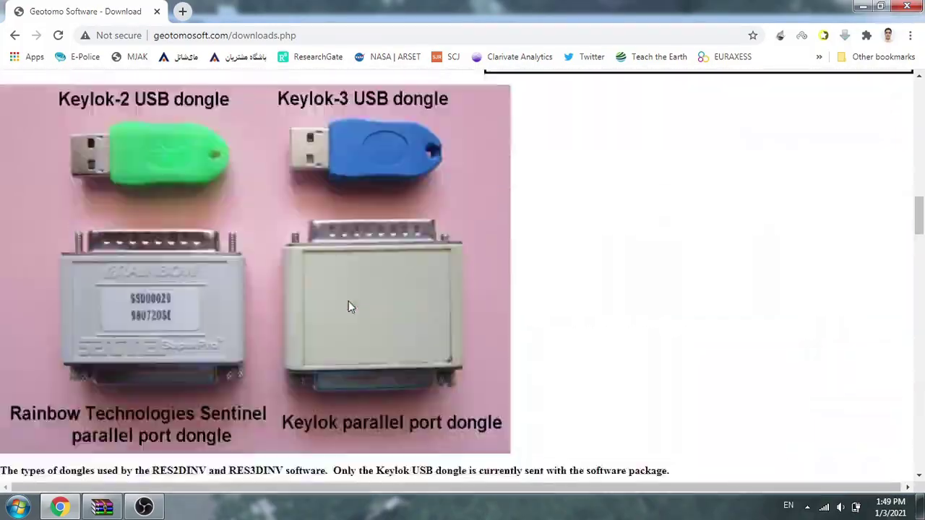
pyautogui.scroll(-20, 347, 310)
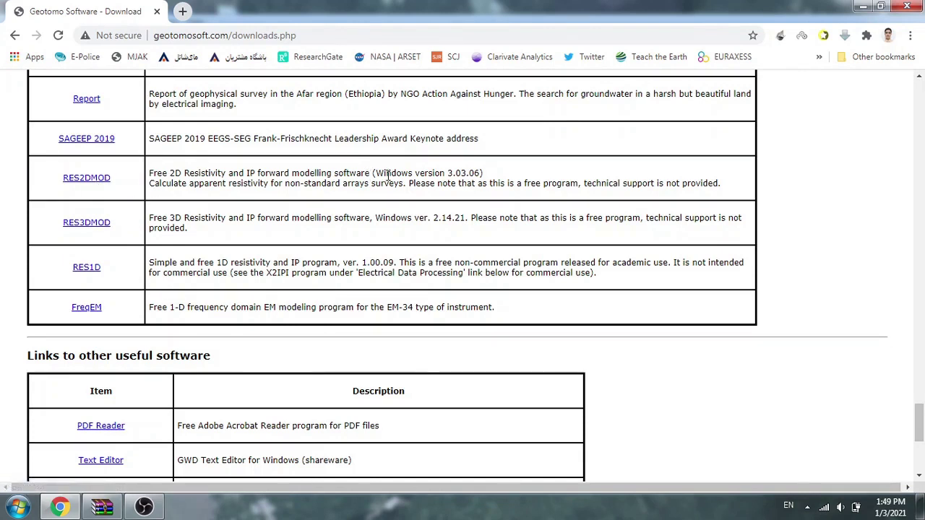
pyautogui.moveTo(451, 177); pyautogui.dragTo(485, 174)
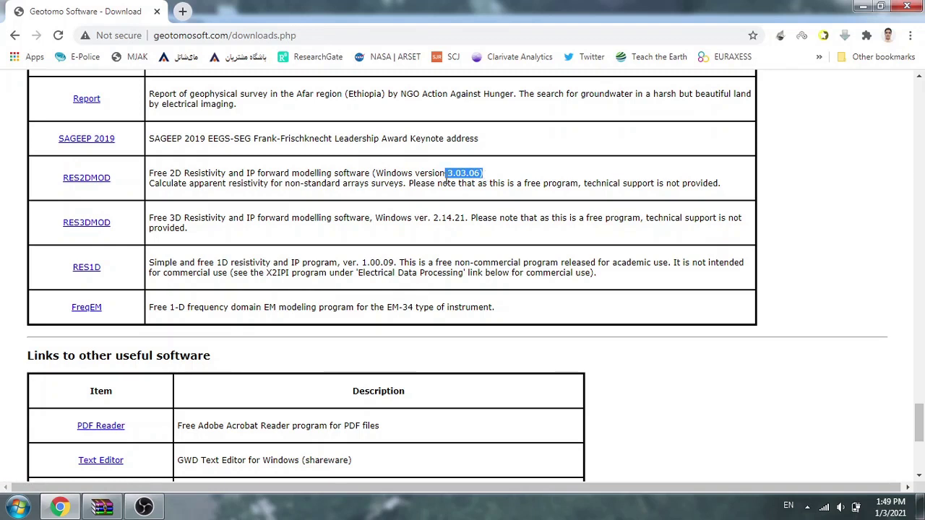
pyautogui.click(438, 177)
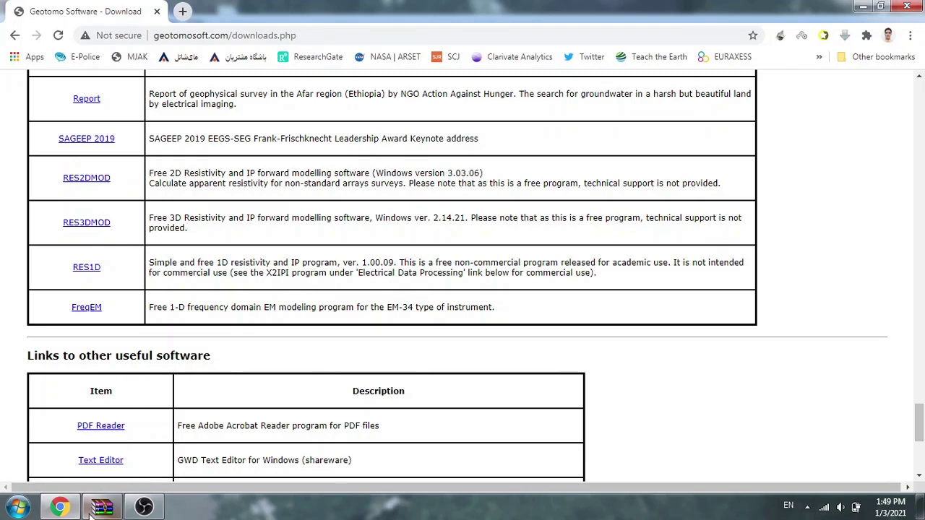
pyautogui.moveTo(101, 507)
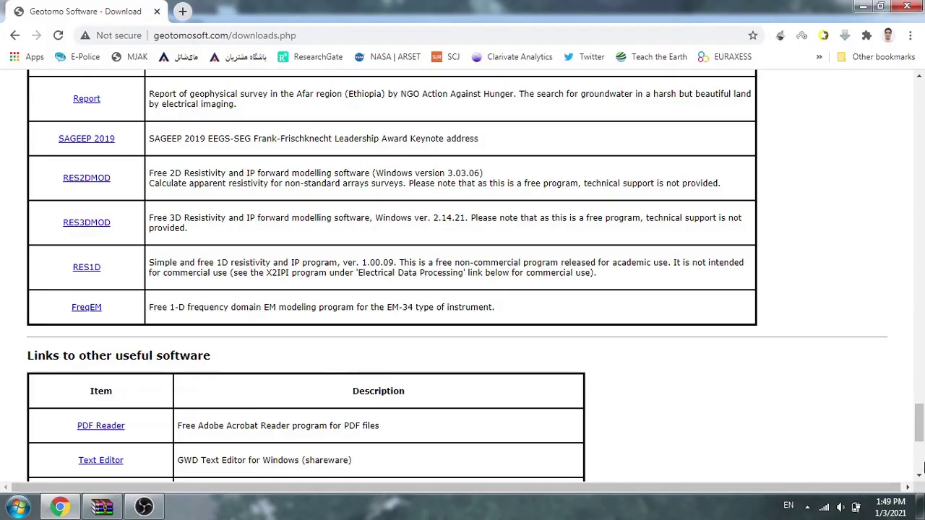
pyautogui.moveTo(920, 437); pyautogui.dragTo(920, 276)
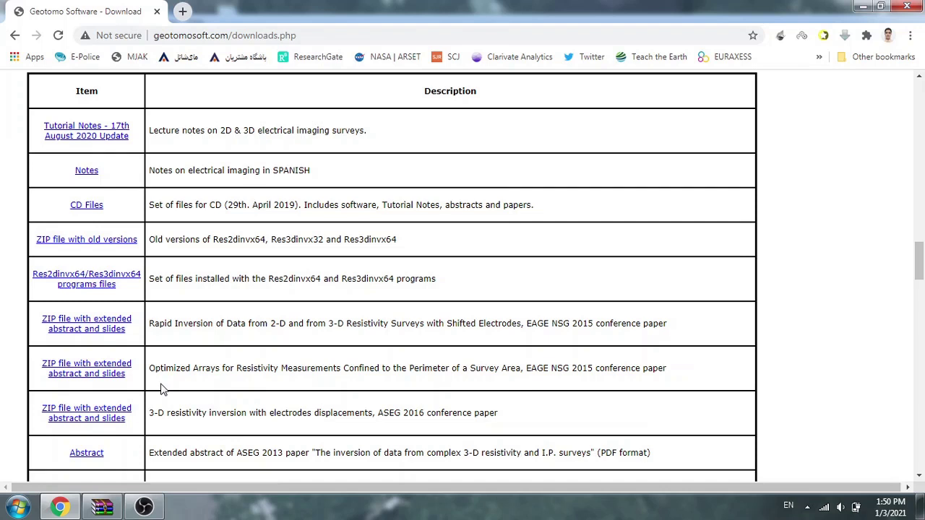
# - Switch to r2dmodwin.zip in WinRAR and select setup.exe, Res2dmod_topo.ZIP and Res2dmod_borehole.zip in turn
pyautogui.click(115, 506)
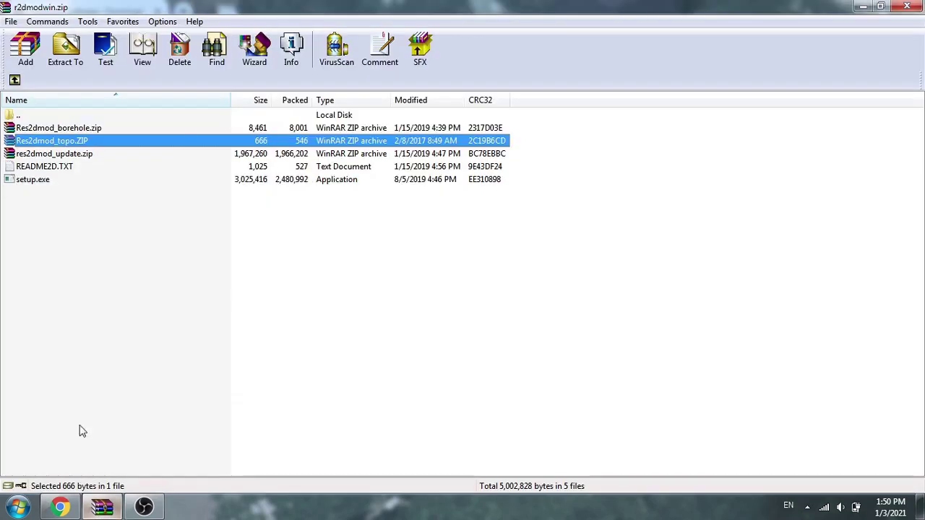
pyautogui.click(41, 248)
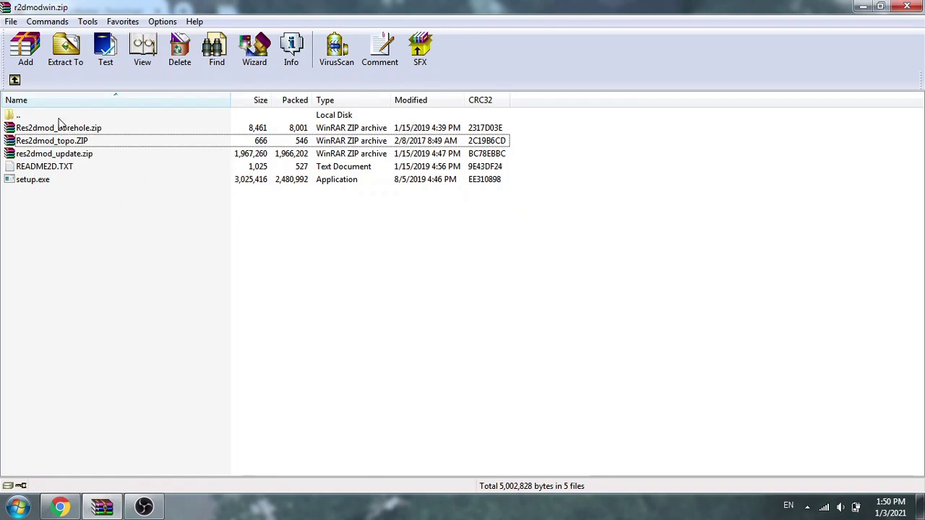
pyautogui.click(34, 184)
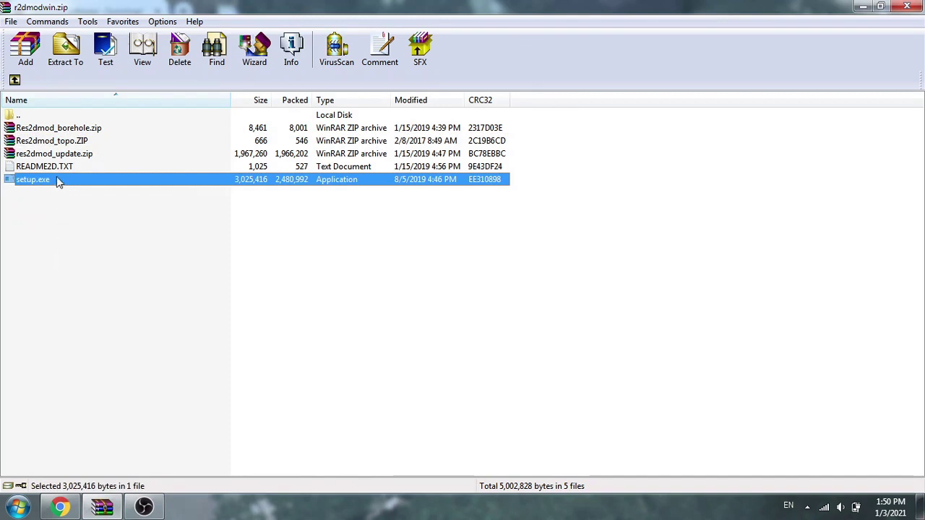
pyautogui.click(64, 141)
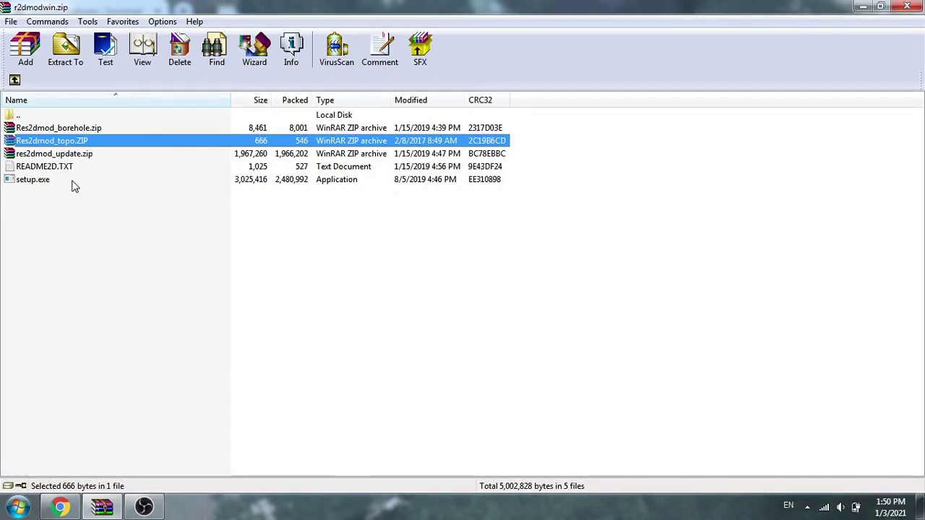
pyautogui.click(80, 129)
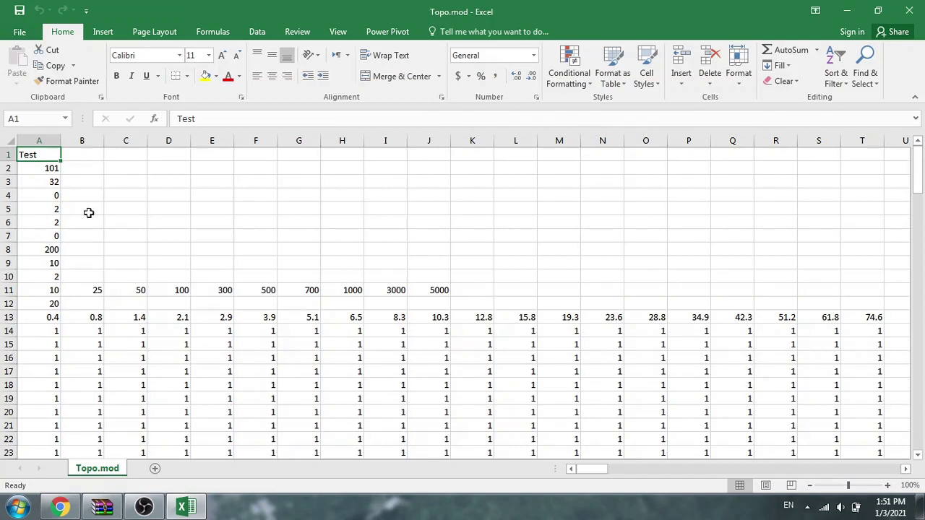
# - Select header rows 1–13 of Topo.mod and scroll through the resistivity block
pyautogui.moveTo(4, 154); pyautogui.dragTo(10, 315)
pyautogui.scroll(-1, 42, 309)
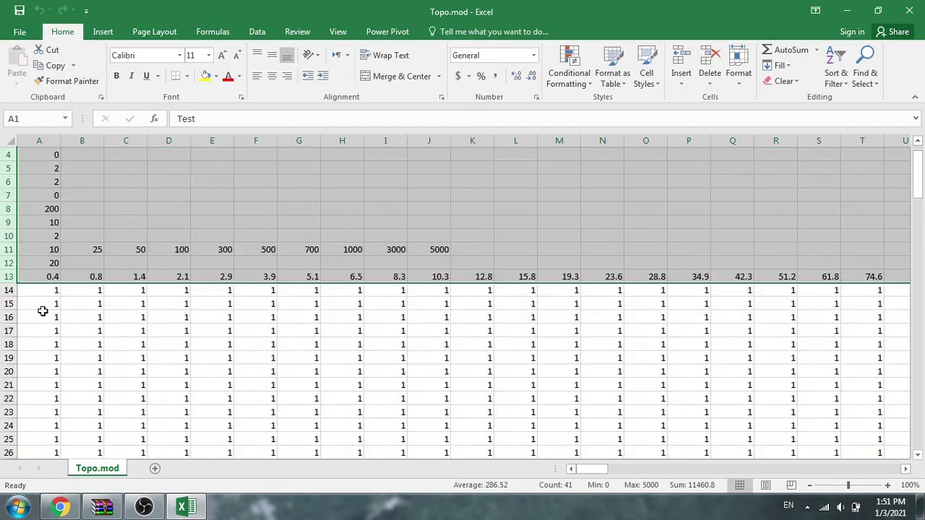
pyautogui.scroll(1, 41, 308)
pyautogui.scroll(-1, 42, 311)
pyautogui.scroll(-4, 42, 310)
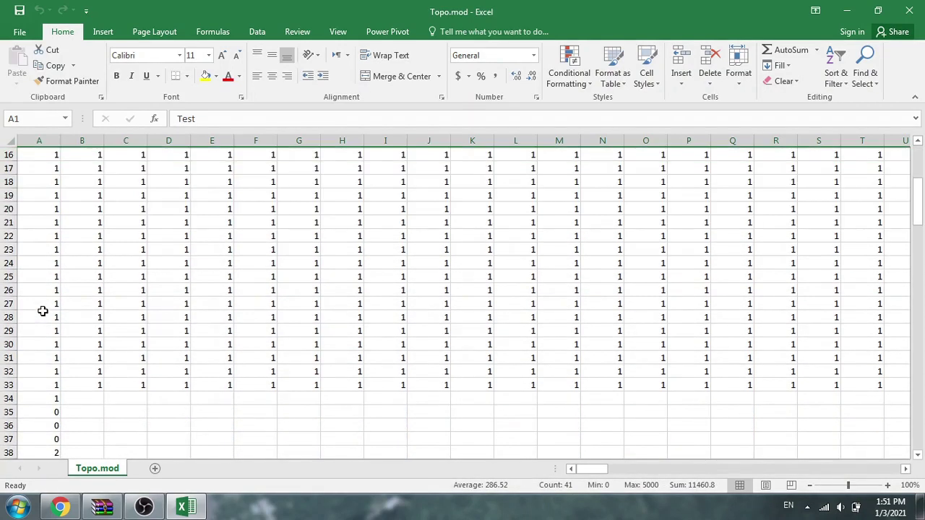
pyautogui.scroll(5, 42, 311)
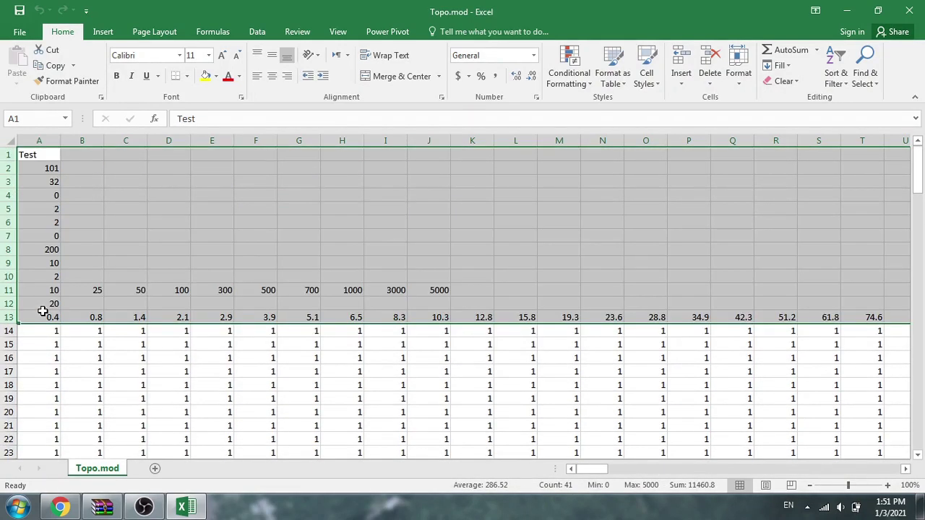
pyautogui.click(38, 344)
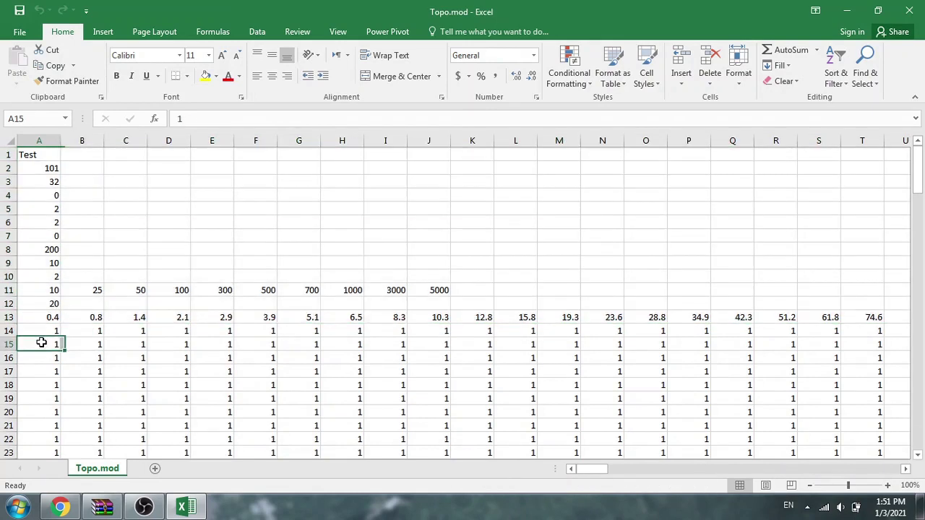
# - Inspect the topography section by selecting cell A34 and cells A35:A37
pyautogui.scroll(-2, 41, 343)
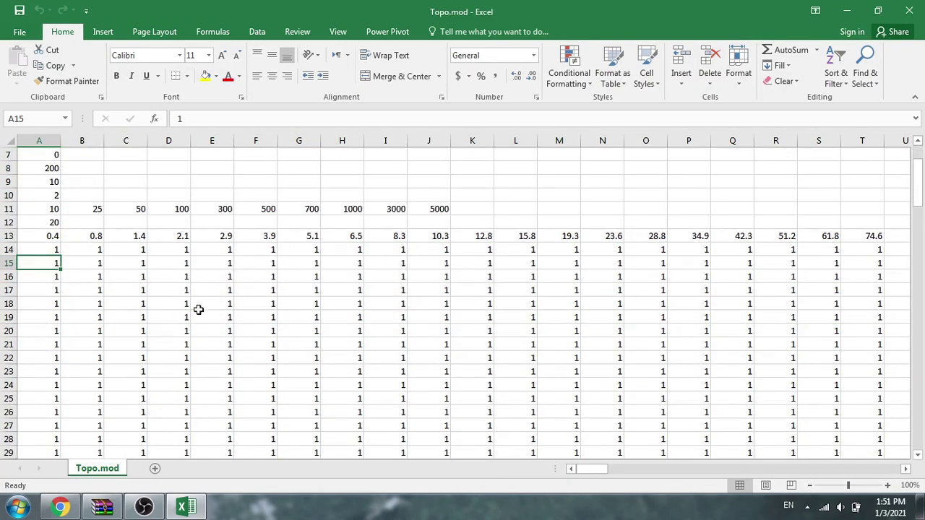
pyautogui.scroll(-5, 196, 309)
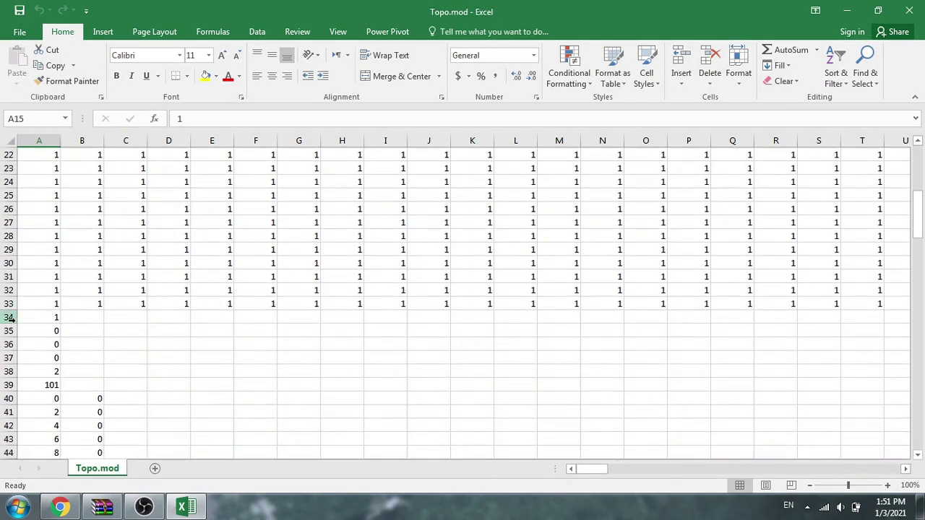
pyautogui.click(10, 320)
pyautogui.click(30, 321)
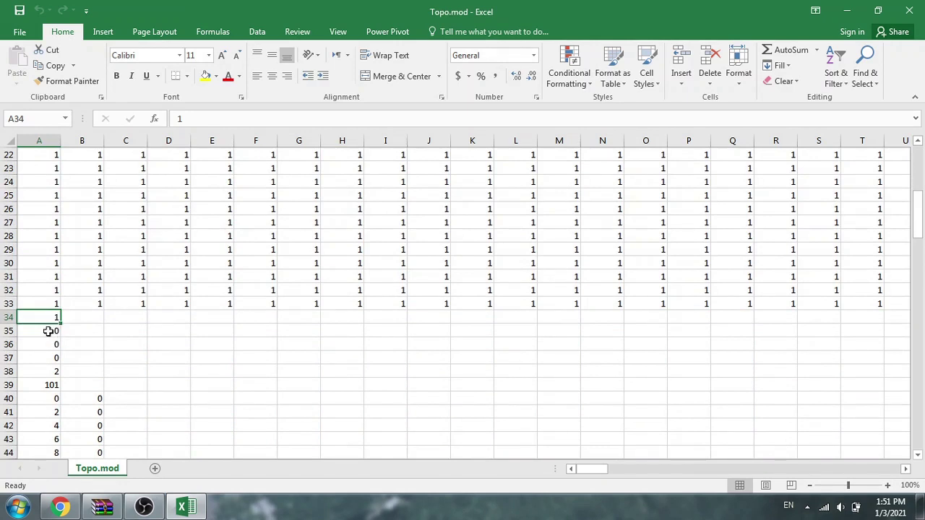
pyautogui.moveTo(45, 330); pyautogui.dragTo(120, 355)
pyautogui.scroll(2, 123, 354)
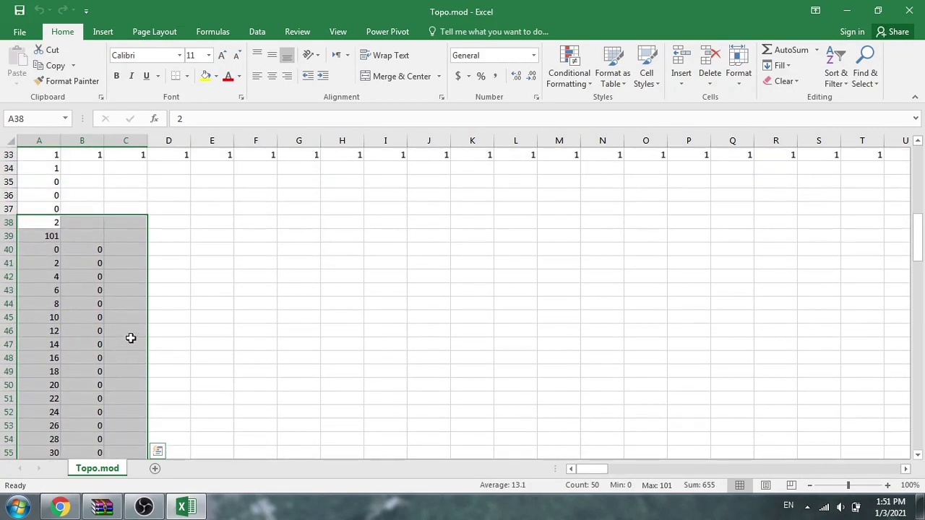
# - Check the values in A38 (2) and A39 (101) against the electrode count in A2
pyautogui.click(211, 249)
pyautogui.click(52, 222)
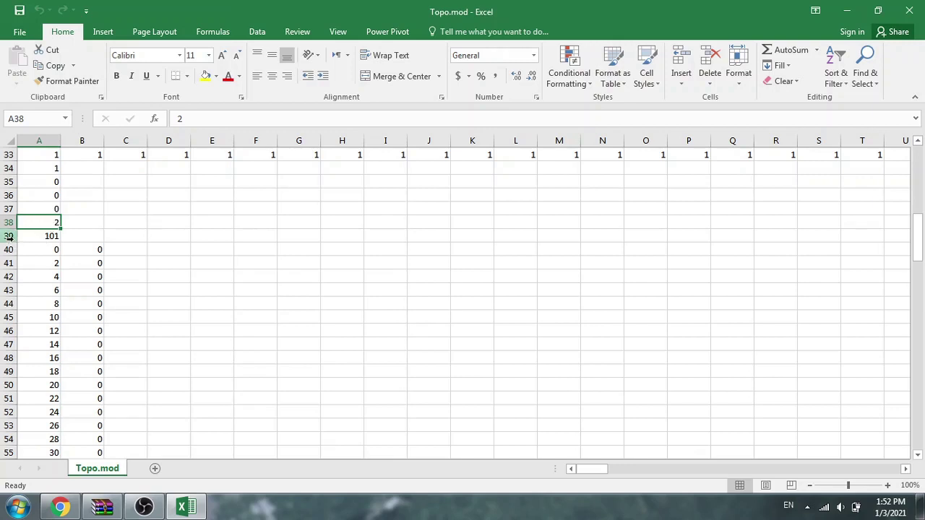
pyautogui.click(44, 233)
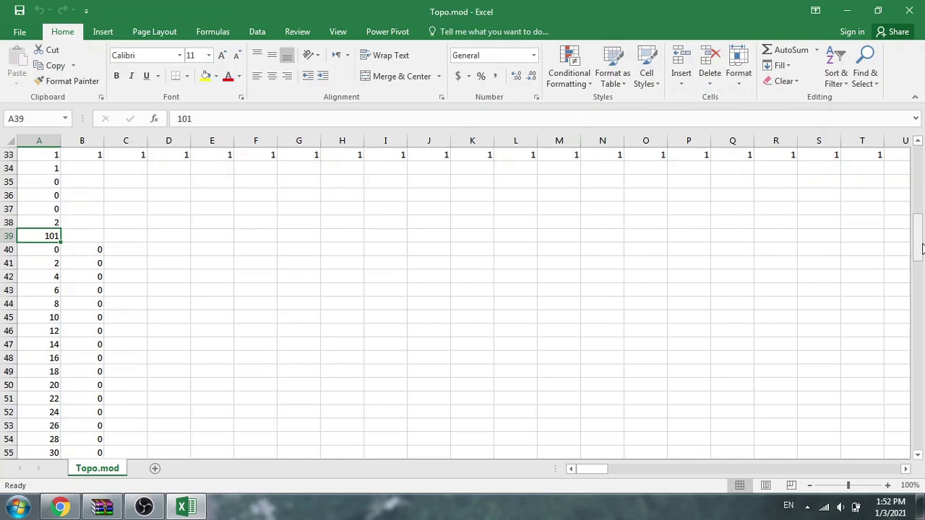
pyautogui.moveTo(922, 248); pyautogui.dragTo(920, 163)
pyautogui.click(21, 167)
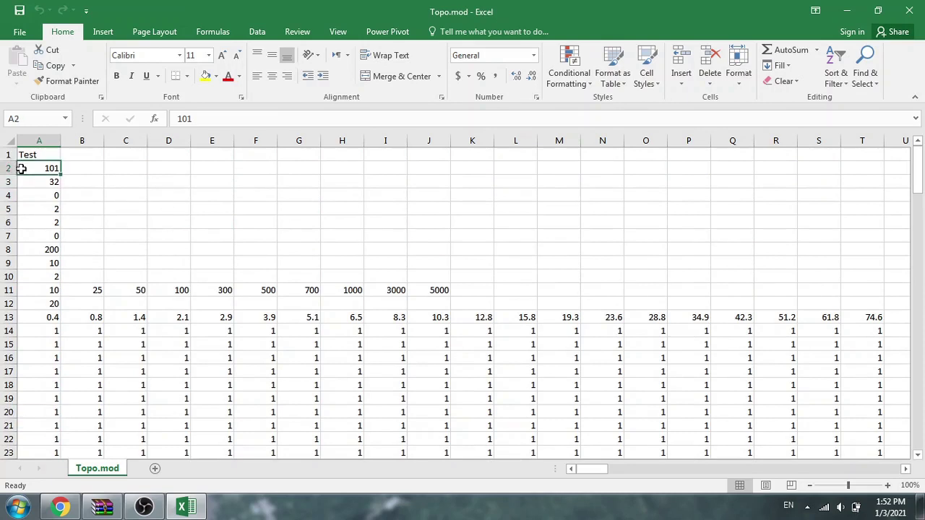
pyautogui.moveTo(921, 179); pyautogui.dragTo(921, 250)
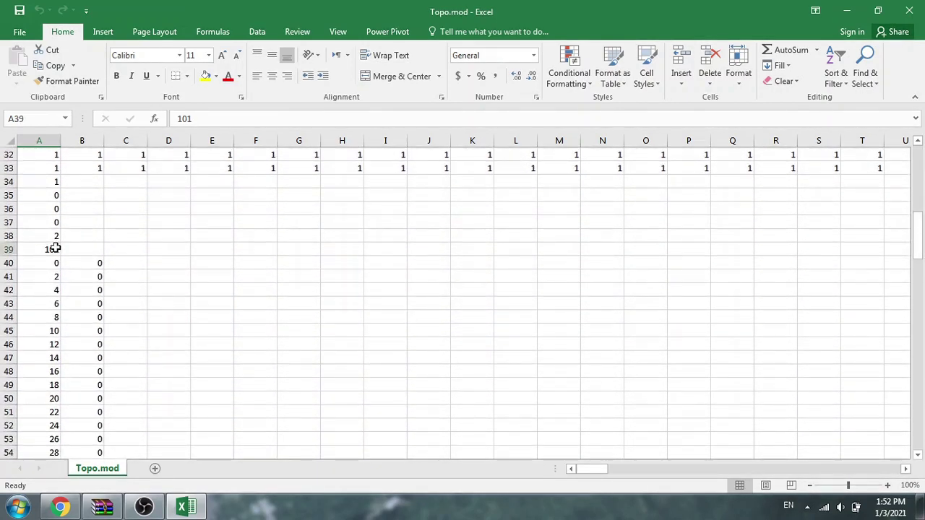
pyautogui.click(55, 249)
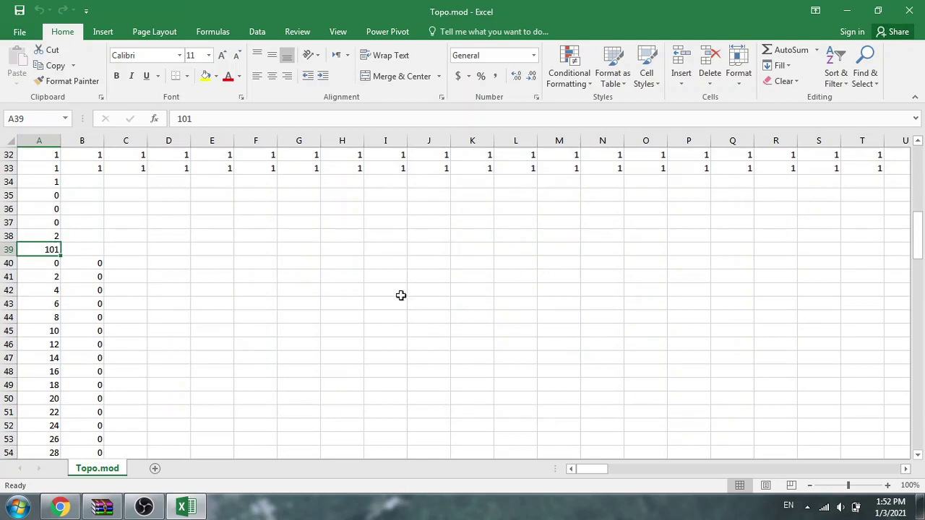
# - Select the electrode distances and elevations from A40 through B140
pyautogui.moveTo(917, 238); pyautogui.dragTo(917, 154)
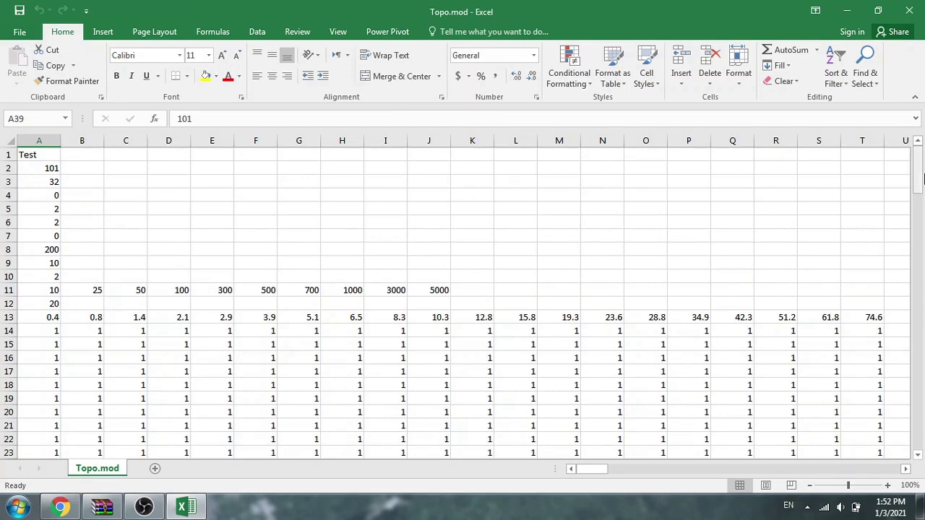
pyautogui.moveTo(919, 177); pyautogui.dragTo(919, 267)
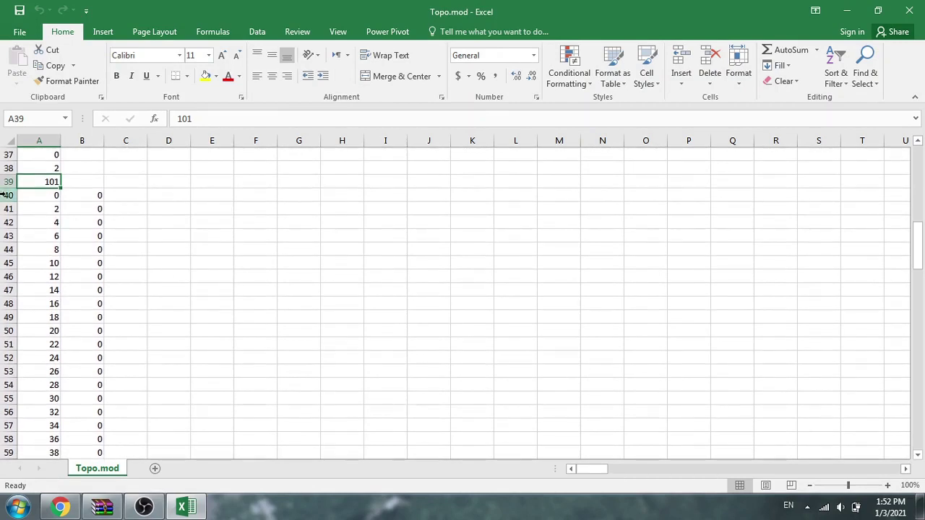
pyautogui.moveTo(52, 194); pyautogui.dragTo(45, 385)
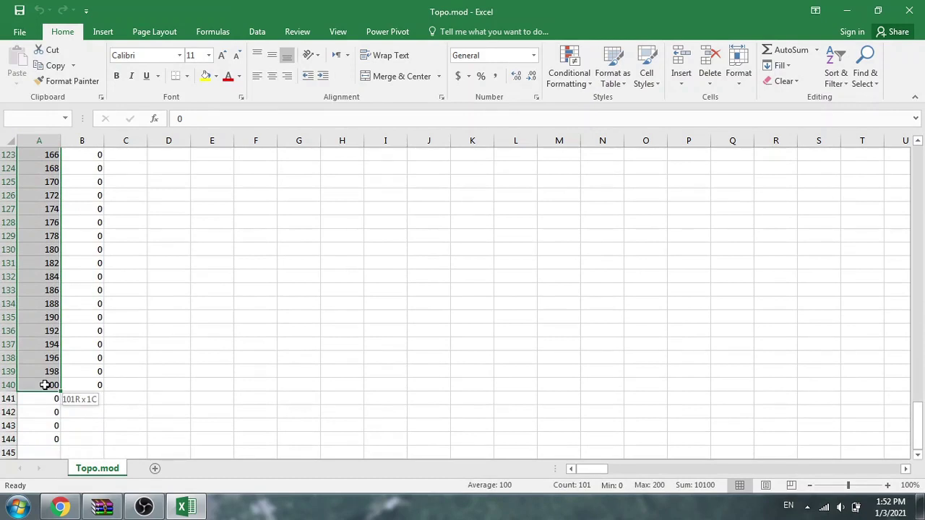
pyautogui.moveTo(45, 384); pyautogui.dragTo(86, 383)
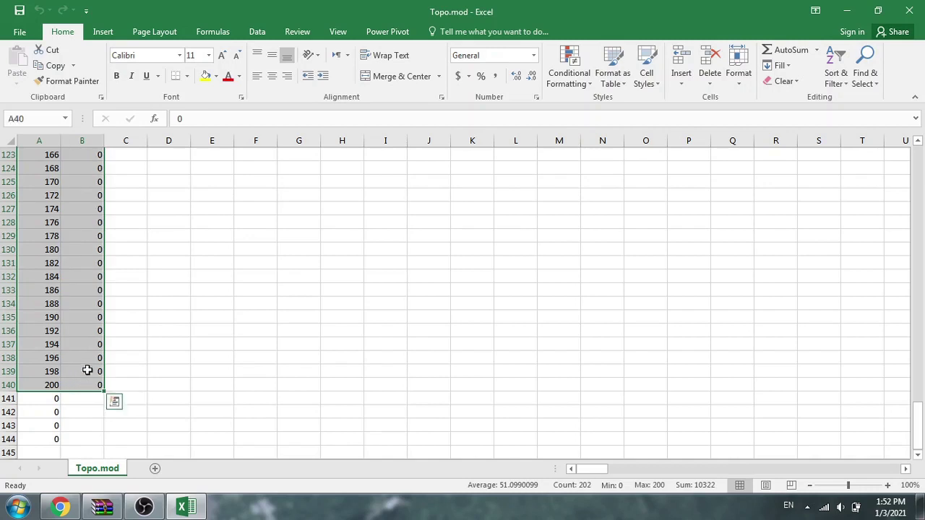
# - Insert a plain scatter chart of the topography data and delete its title
pyautogui.click(105, 34)
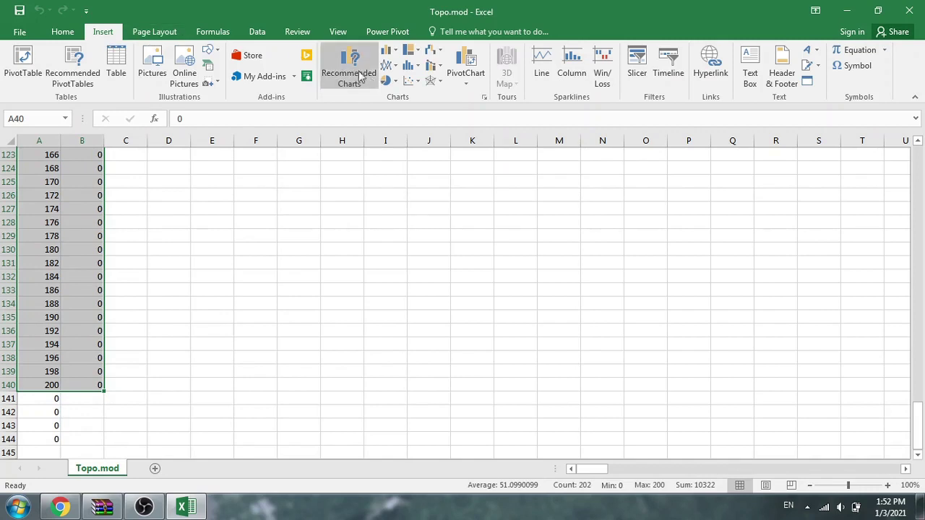
pyautogui.click(410, 81)
pyautogui.click(413, 137)
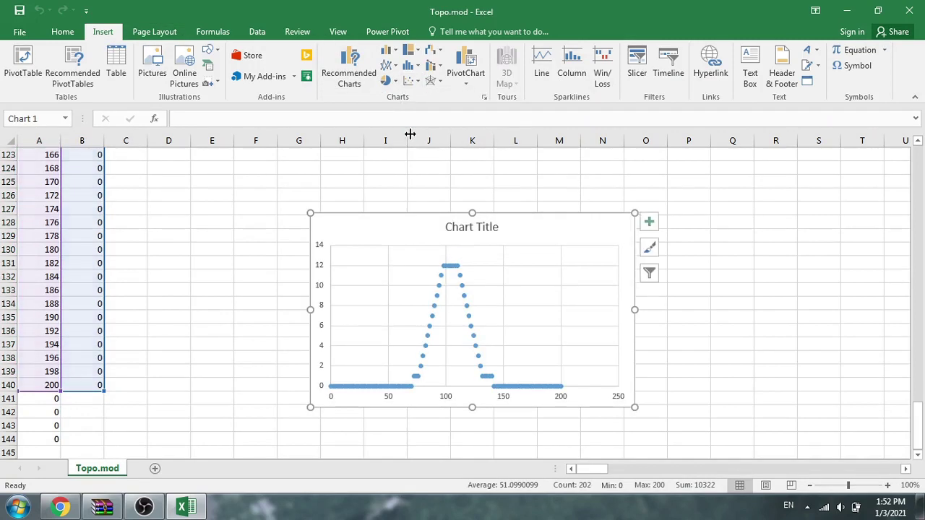
pyautogui.click(489, 230)
pyautogui.press('Delete')
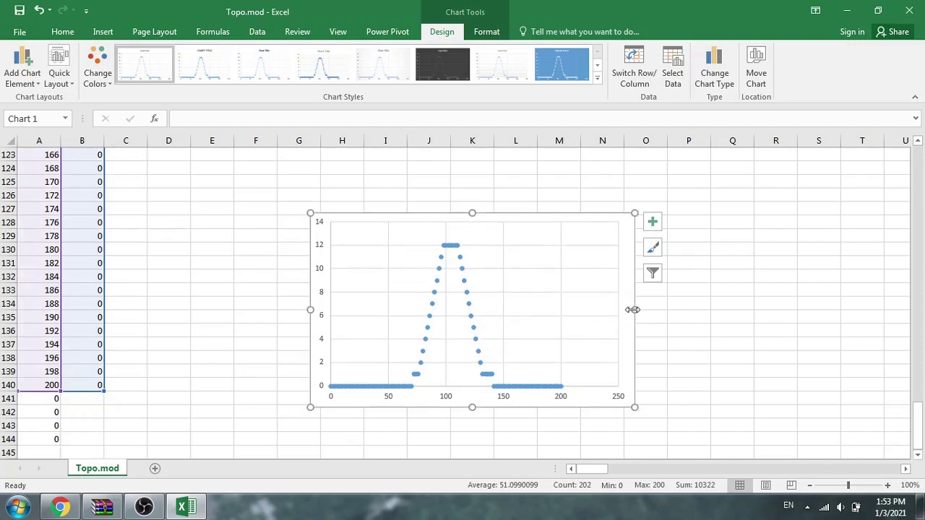
# - Widen the chart to the right and inspect its elevation and distance axes
pyautogui.moveTo(635, 310); pyautogui.dragTo(741, 300)
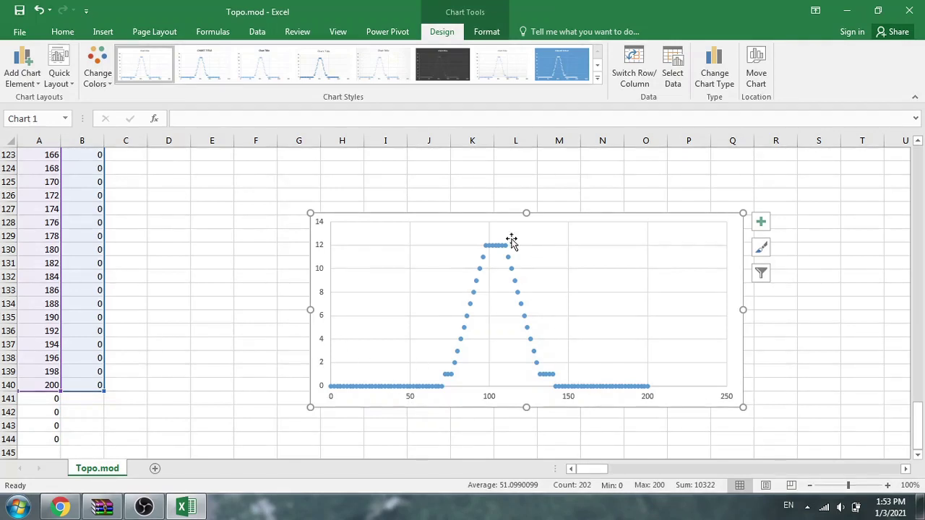
pyautogui.click(321, 230)
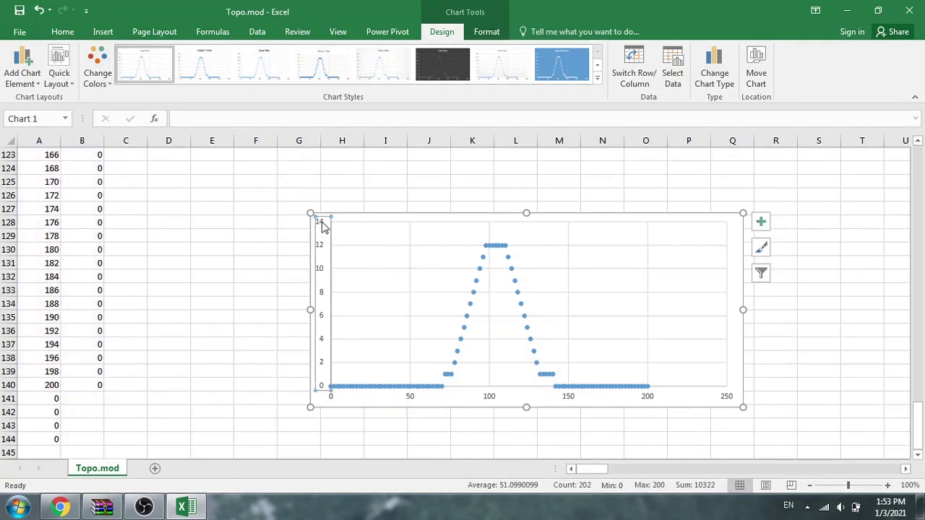
pyautogui.click(486, 401)
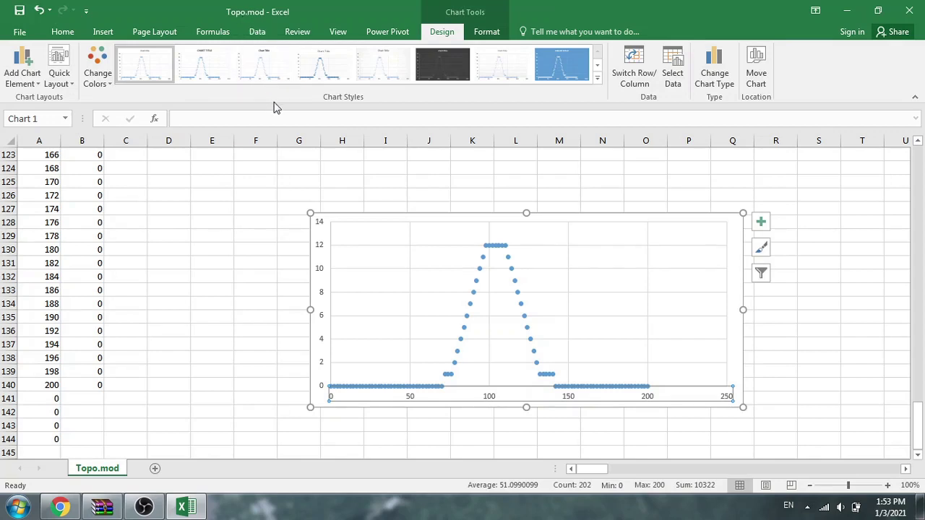
pyautogui.click(19, 509)
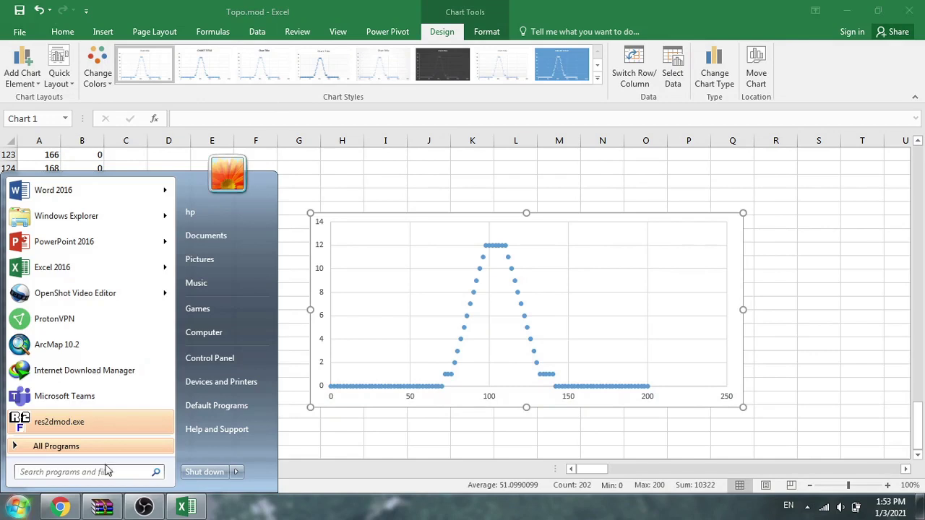
# - Launch RES2DMOD, dismiss its notice and choose File > Read file with forward model for Topo.mod
pyautogui.click(76, 423)
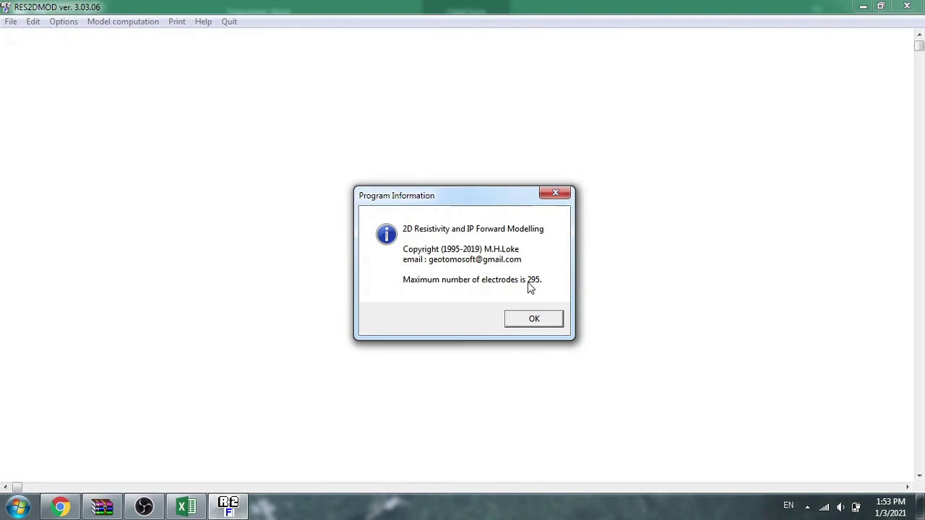
pyautogui.click(525, 321)
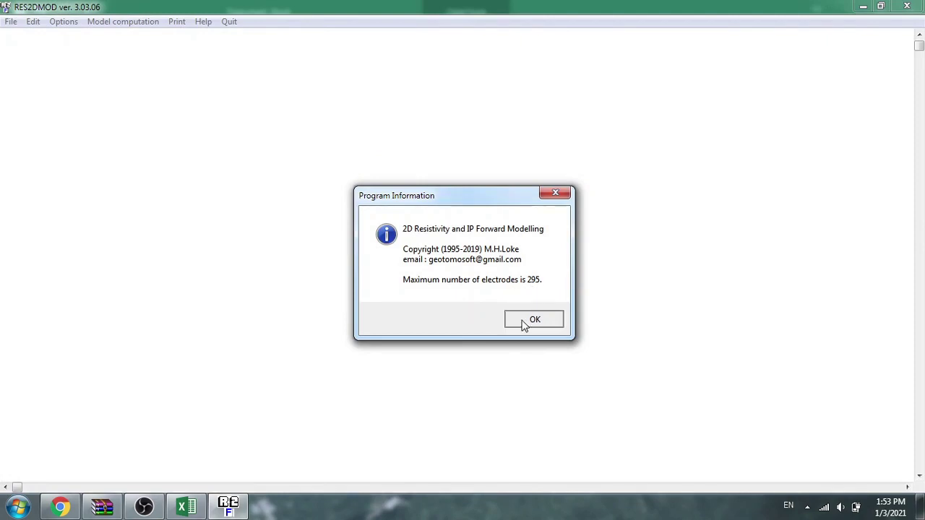
pyautogui.click(11, 26)
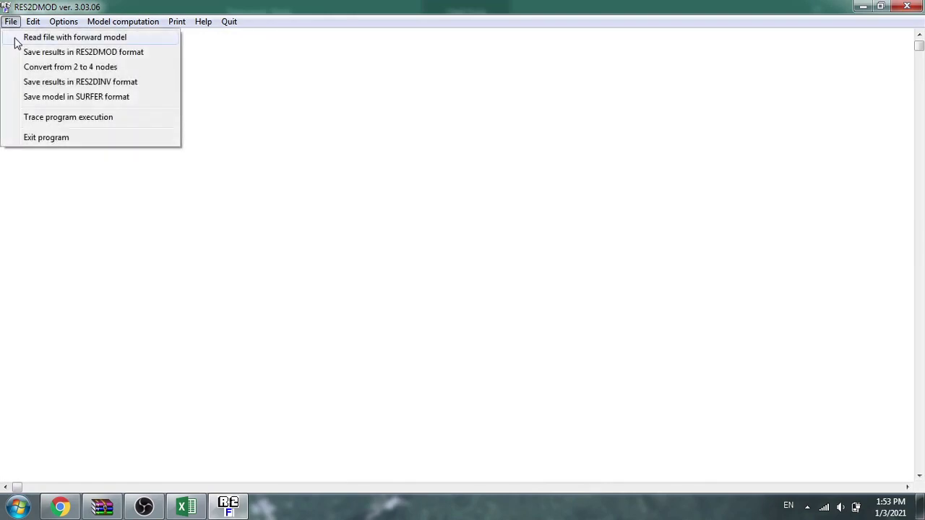
pyautogui.click(16, 36)
pyautogui.scroll(-10, 439, 128)
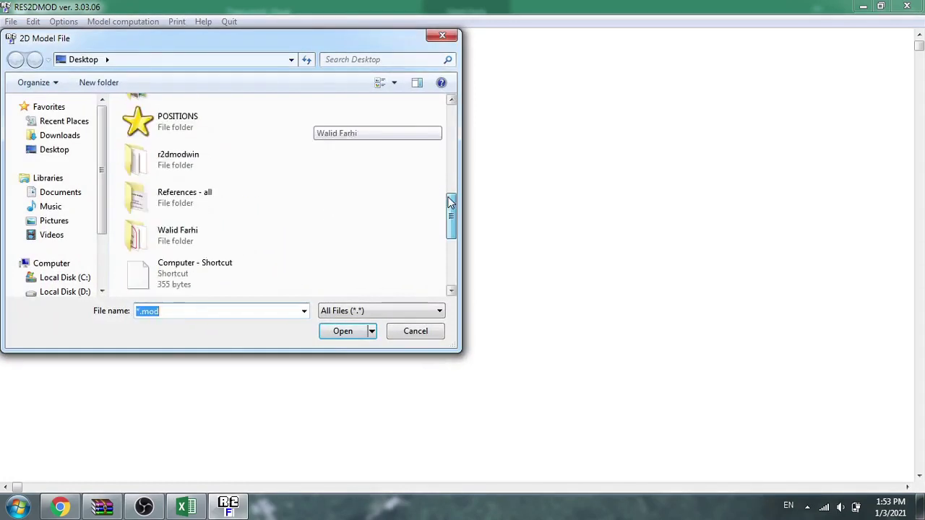
pyautogui.click(187, 279)
pyautogui.click(343, 331)
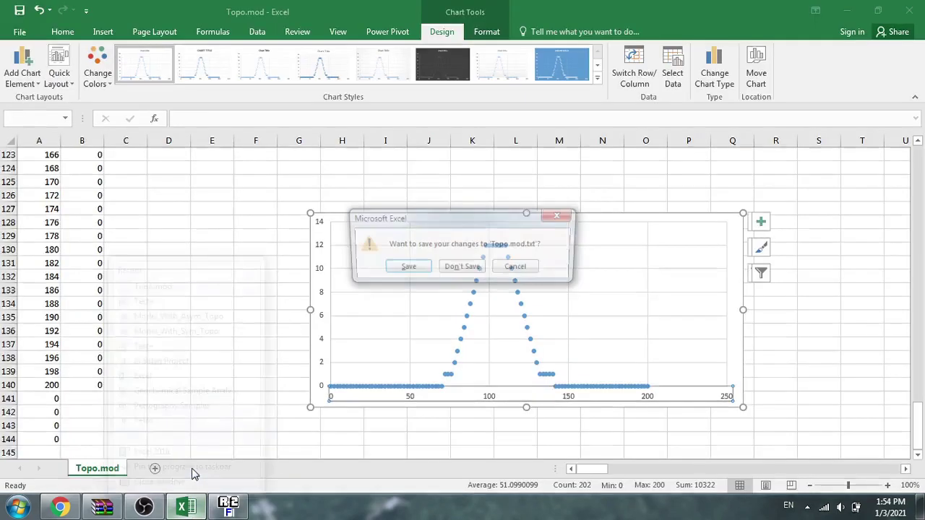
# - Close Excel without saving, then open Topo.mod as the forward model
pyautogui.click(469, 269)
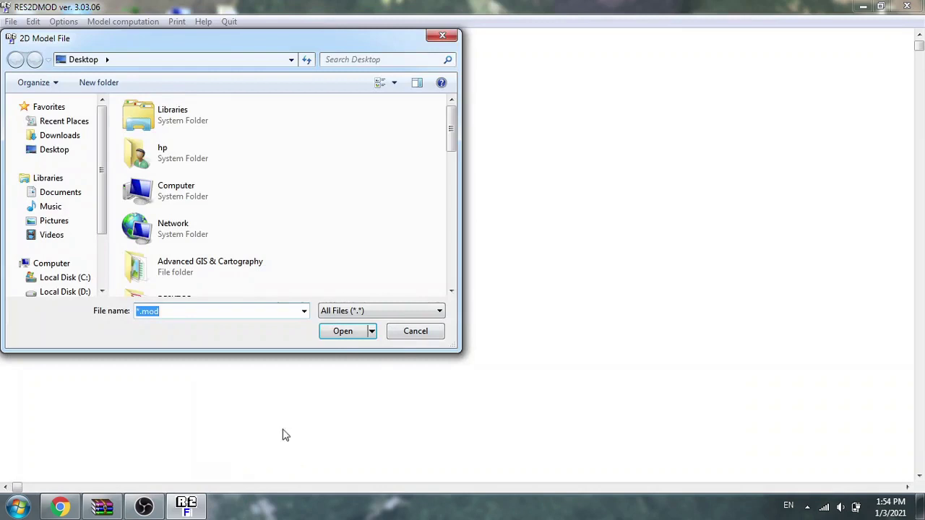
pyautogui.moveTo(450, 133); pyautogui.dragTo(451, 275)
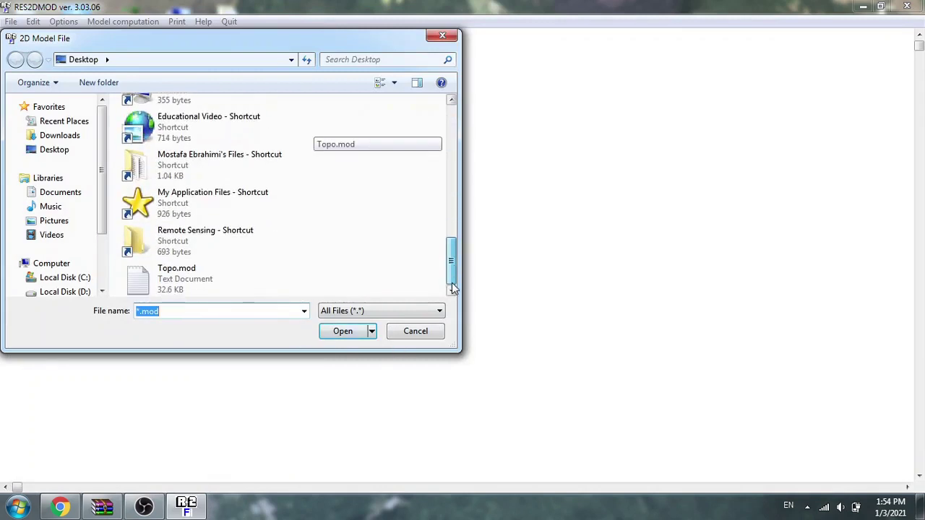
pyautogui.click(181, 289)
pyautogui.click(339, 334)
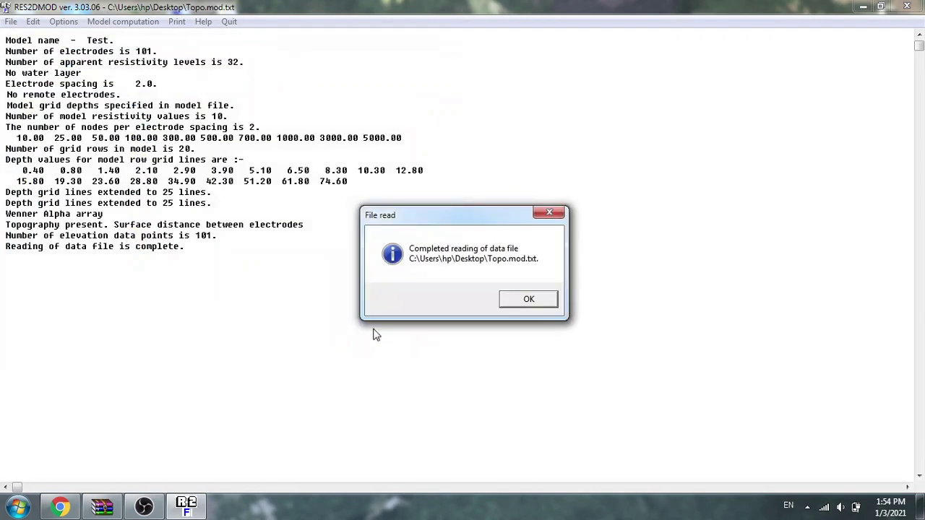
# - Confirm the File read message with OK and open the Edit menu
pyautogui.click(528, 299)
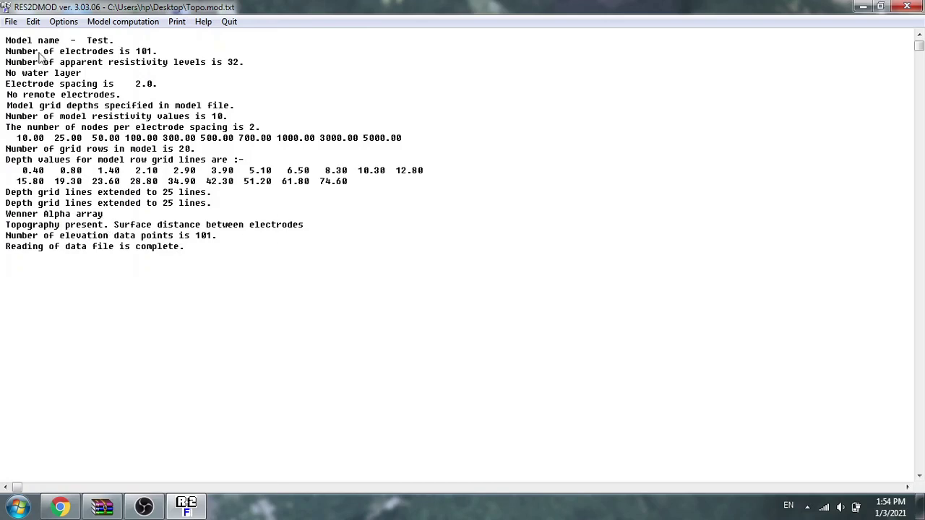
pyautogui.click(34, 23)
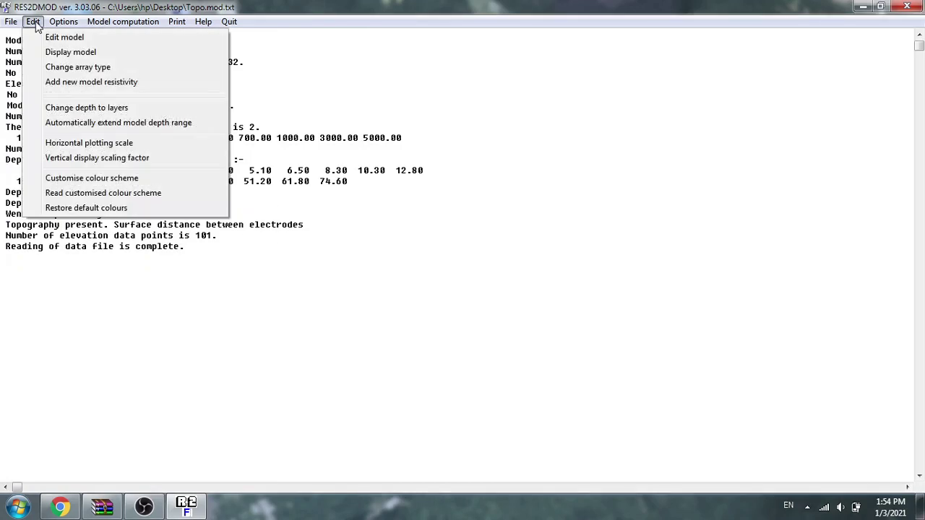
# - Display the Topo.mod model with topography, then switch to Edit model mode
pyautogui.click(72, 53)
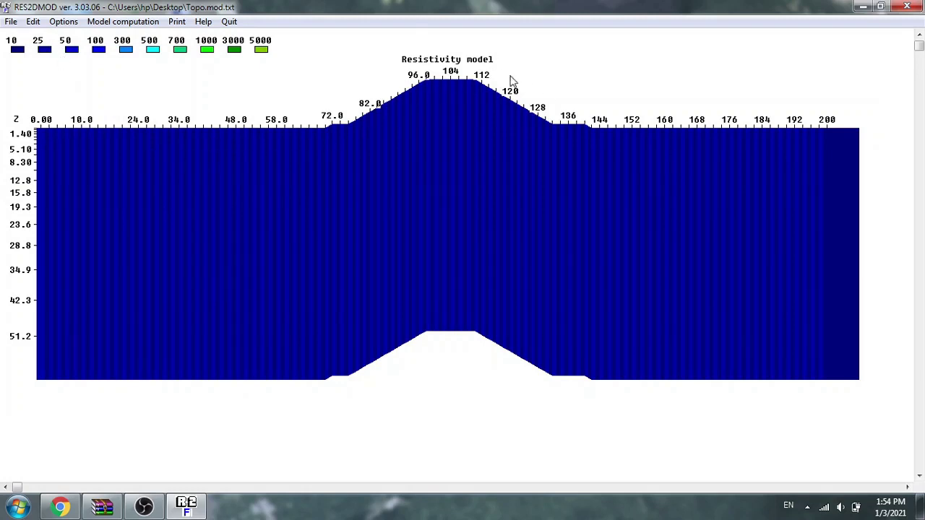
pyautogui.click(33, 21)
pyautogui.click(48, 37)
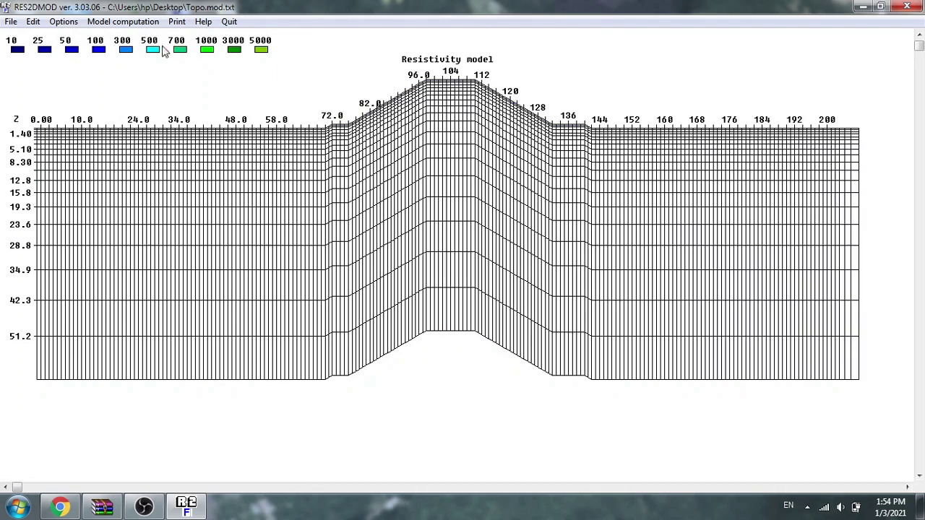
# - Fill the model with 300 ohm·m and mark three dike cells beneath the right slope
pyautogui.click(130, 50)
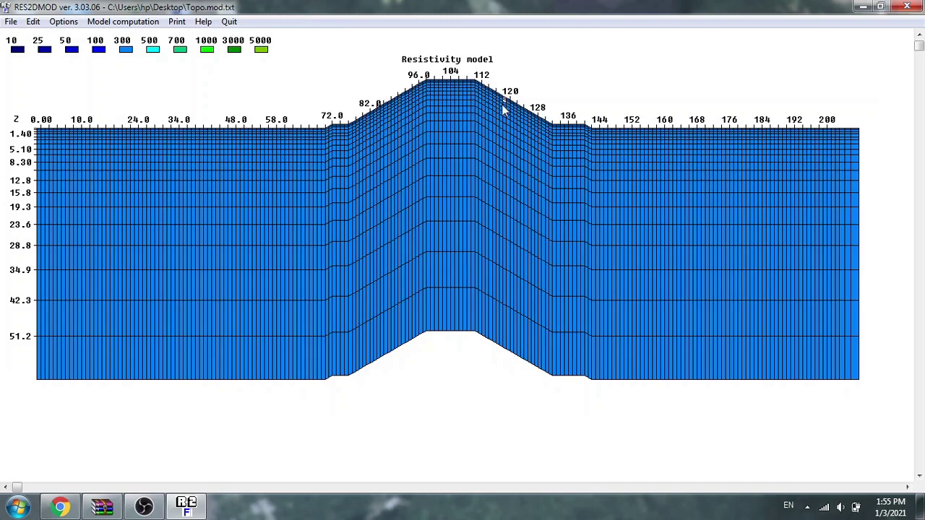
pyautogui.click(477, 137)
pyautogui.click(473, 151)
pyautogui.click(491, 125)
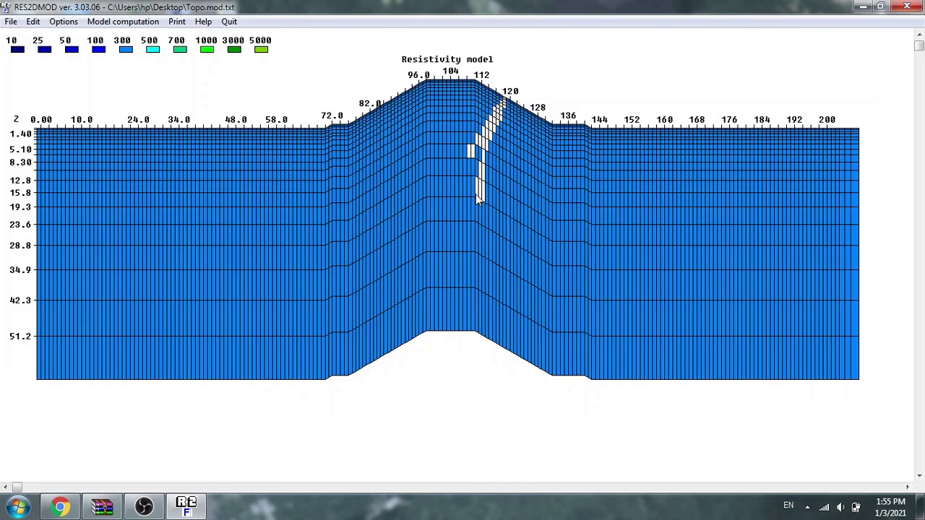
# - Extend the dike selection along its lower part and assign it 5000 ohm·m
pyautogui.click(472, 193)
pyautogui.moveTo(462, 194)
pyautogui.mouseDown()
pyautogui.moveTo(473, 165)
pyautogui.moveTo(479, 178)
pyautogui.moveTo(480, 158)
pyautogui.moveTo(459, 201)
pyautogui.moveTo(467, 209)
pyautogui.mouseUp()
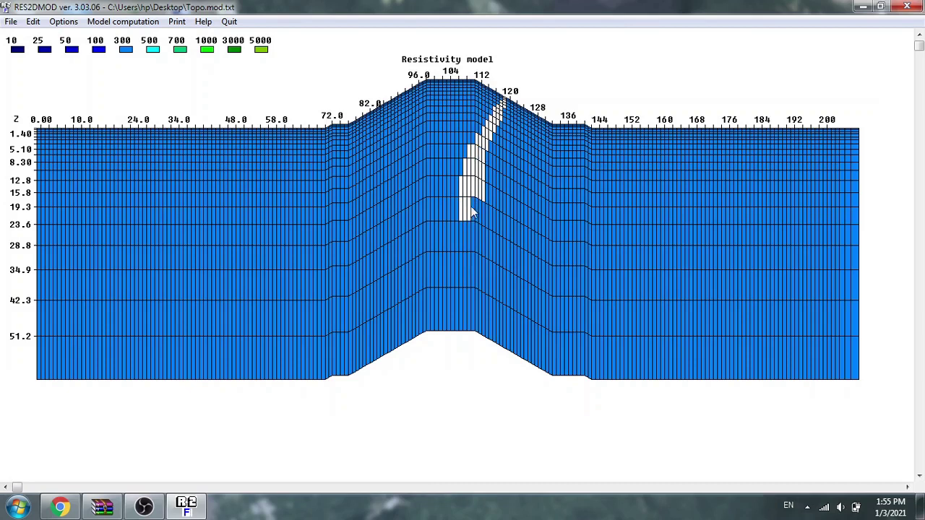
pyautogui.click(479, 210)
pyautogui.click(263, 54)
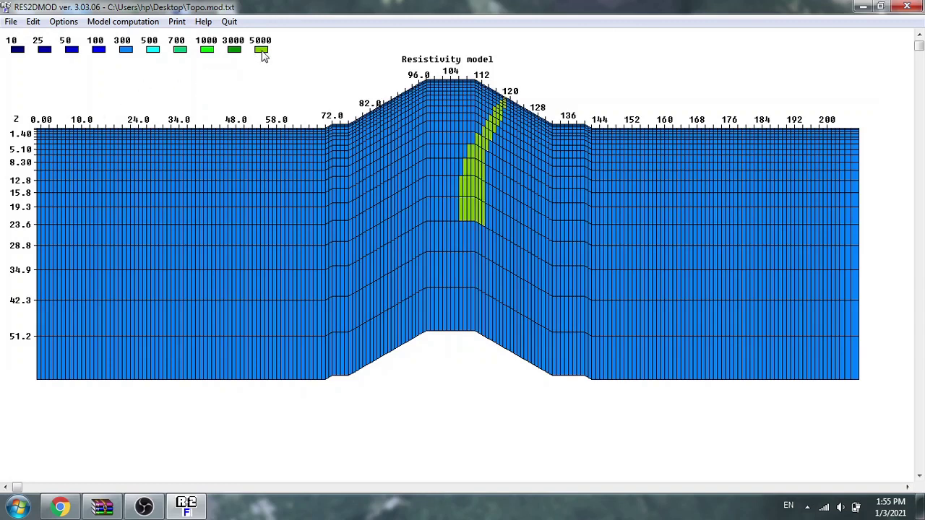
pyautogui.click(118, 23)
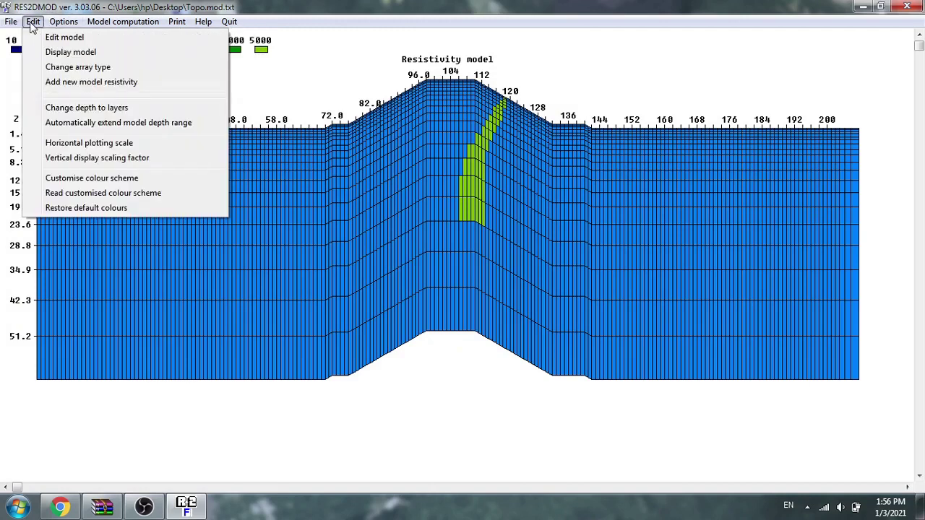
# - Choose the Wenner-Schlumberger array with 10 'a' spacings and 10 'n' values
pyautogui.click(47, 68)
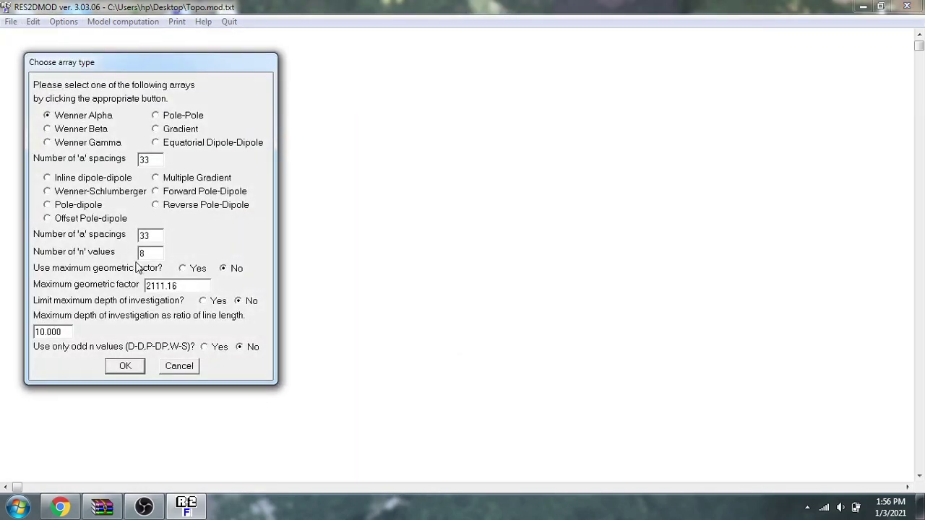
pyautogui.click(83, 194)
pyautogui.doubleClick(151, 236)
pyautogui.write('10')
pyautogui.doubleClick(152, 255)
pyautogui.write('10')
pyautogui.click(126, 367)
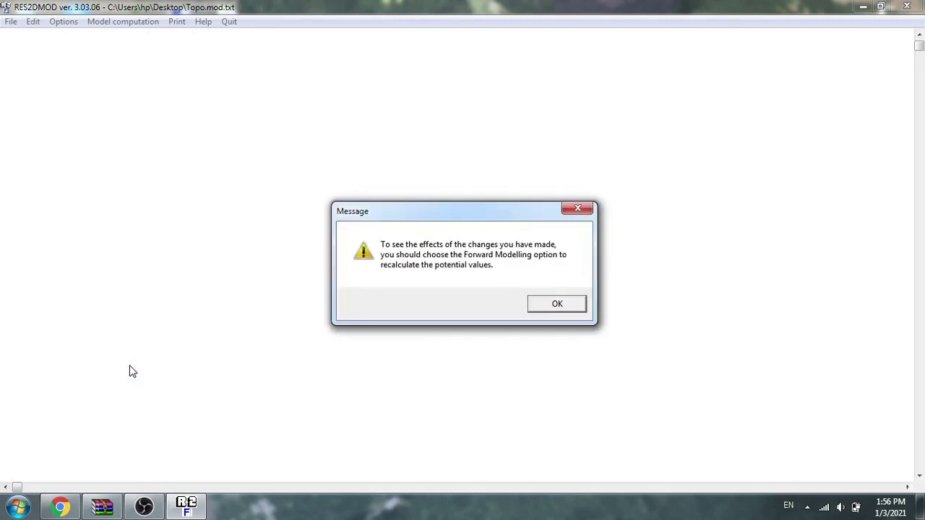
pyautogui.click(560, 307)
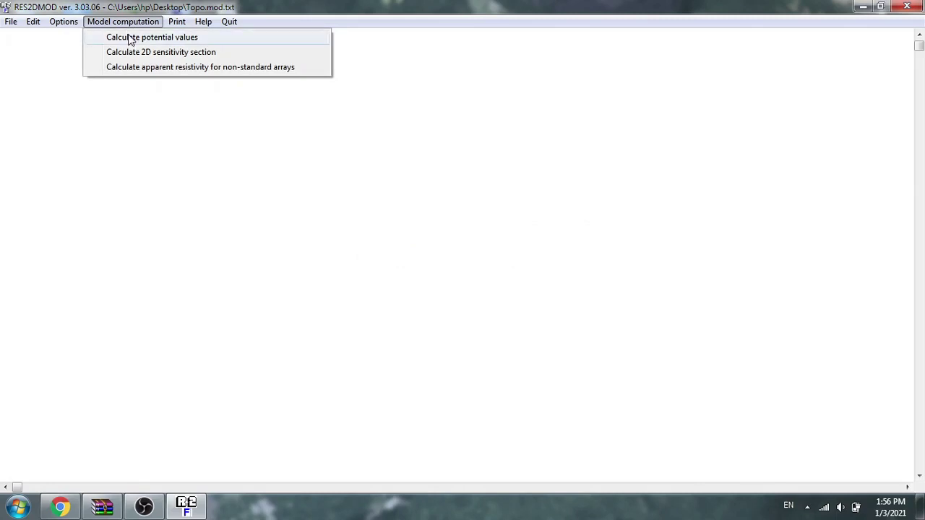
# - Calculate the potential values and display the model with its apparent resistivity pseudosection
pyautogui.click(129, 38)
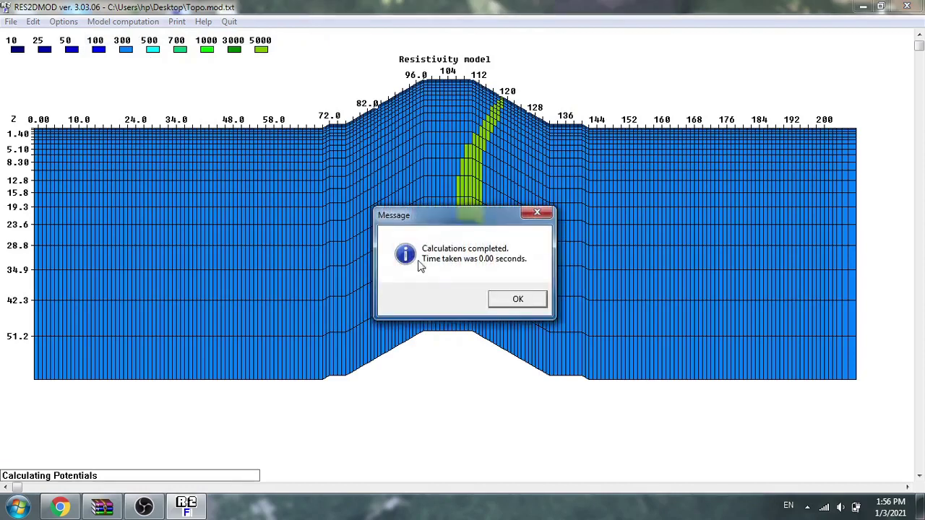
pyautogui.click(543, 303)
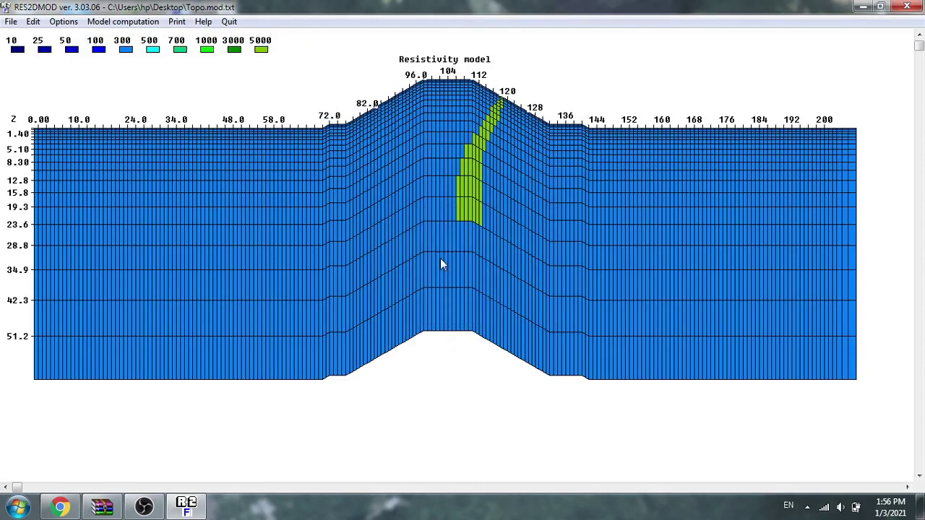
pyautogui.click(35, 22)
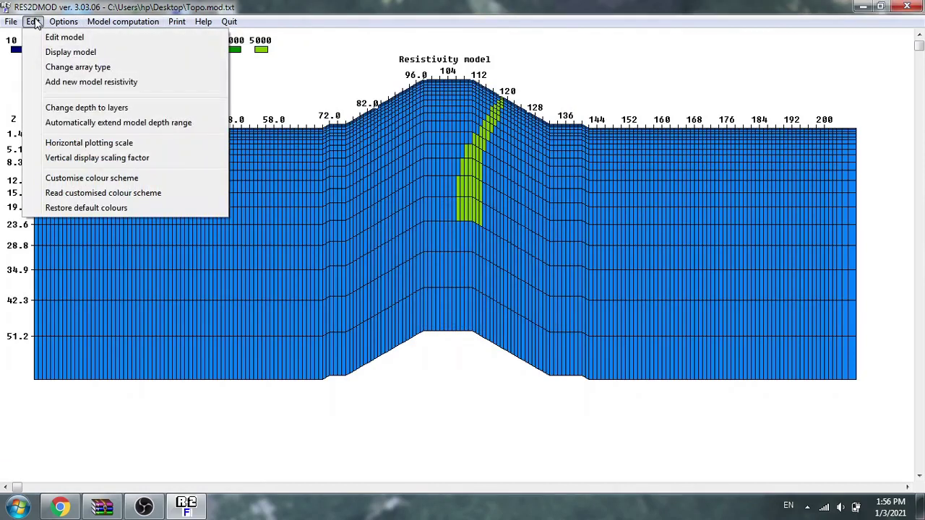
pyautogui.click(72, 52)
pyautogui.click(157, 269)
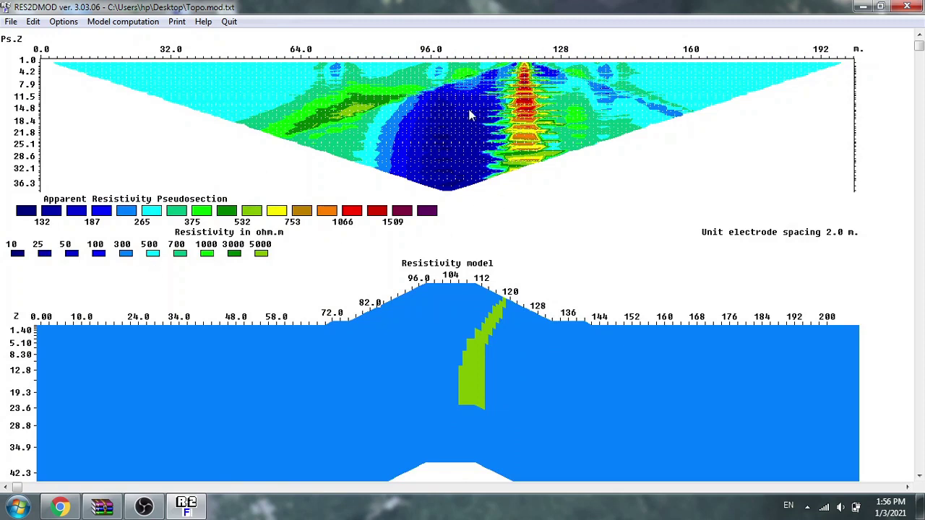
pyautogui.click(33, 21)
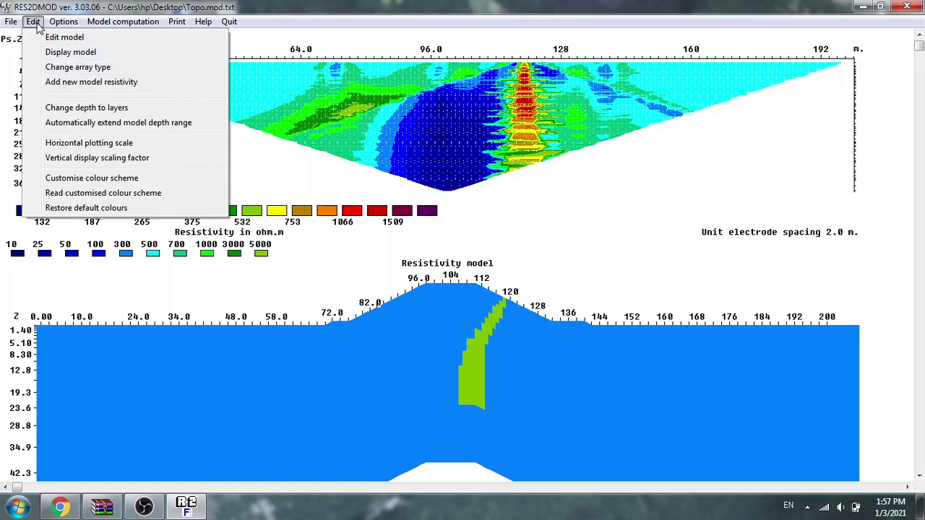
# - Change the Wenner-Schlumberger 'a' spacings from 10 to 3, keeping 10 'n' values
pyautogui.click(65, 66)
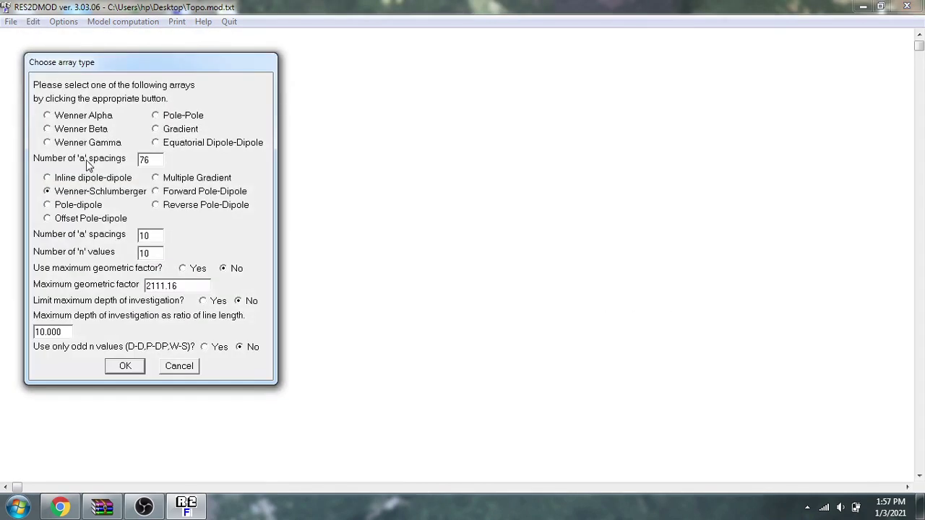
pyautogui.doubleClick(144, 236)
pyautogui.write('3')
pyautogui.click(124, 366)
pyautogui.click(544, 304)
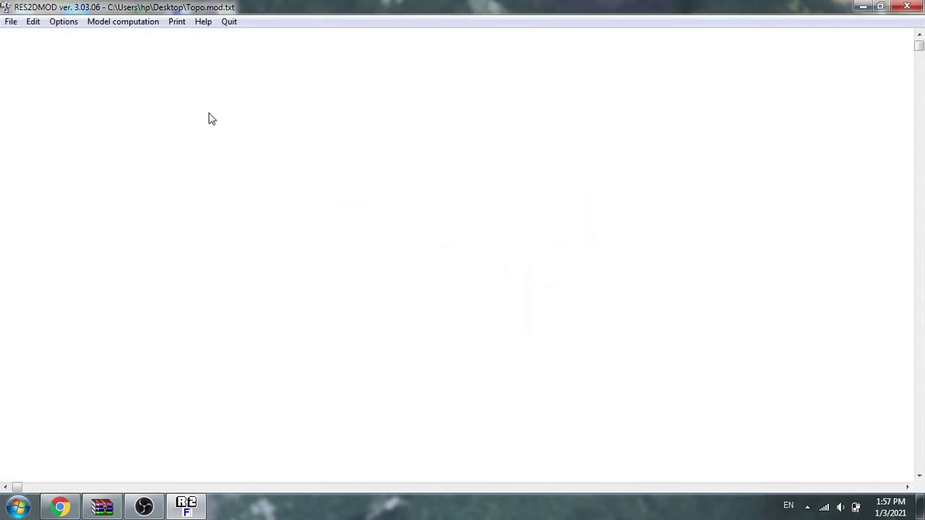
pyautogui.click(137, 22)
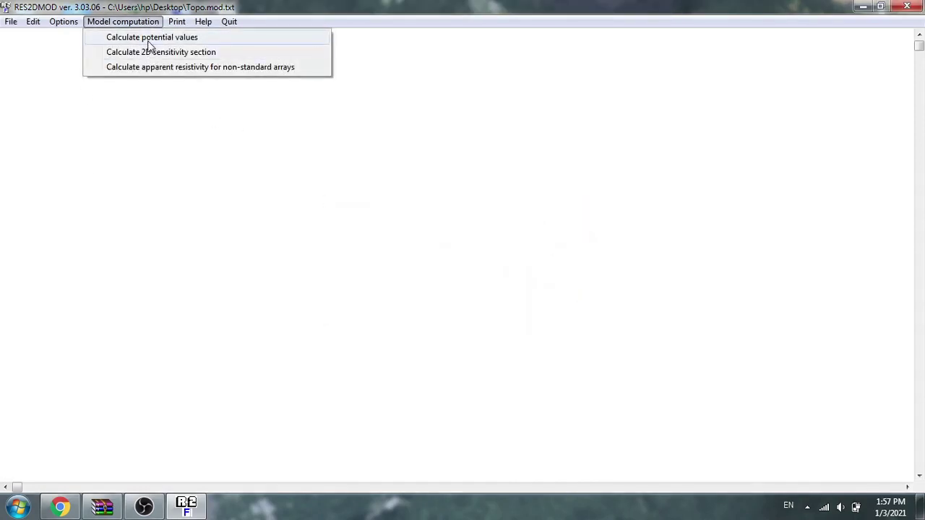
# - Recalculate potentials and redraw the model with its 132–1509 ohm·m pseudosection
pyautogui.click(148, 39)
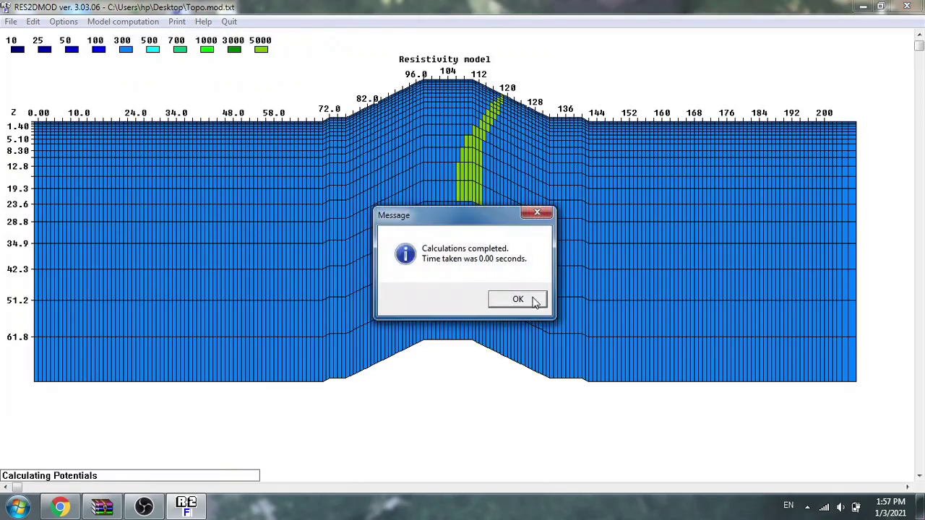
pyautogui.click(534, 300)
pyautogui.click(33, 21)
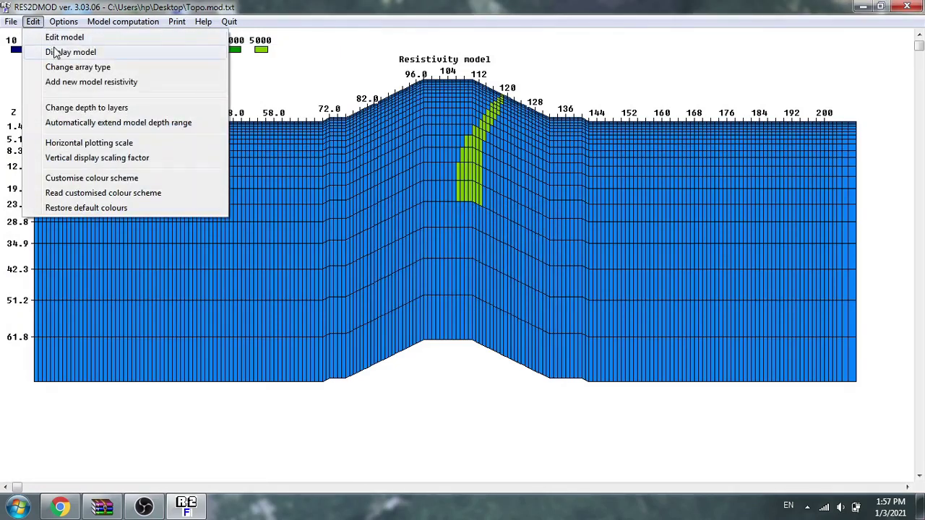
pyautogui.click(55, 52)
pyautogui.click(161, 269)
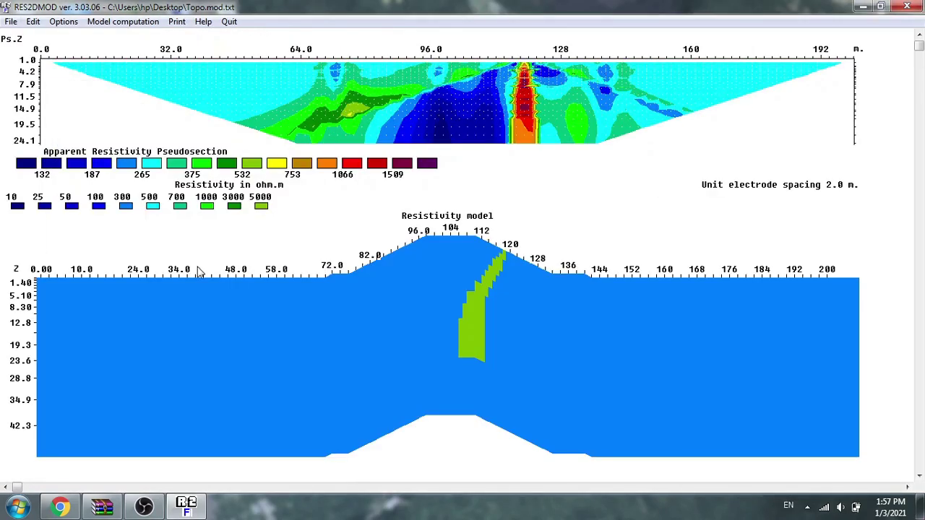
pyautogui.click(109, 22)
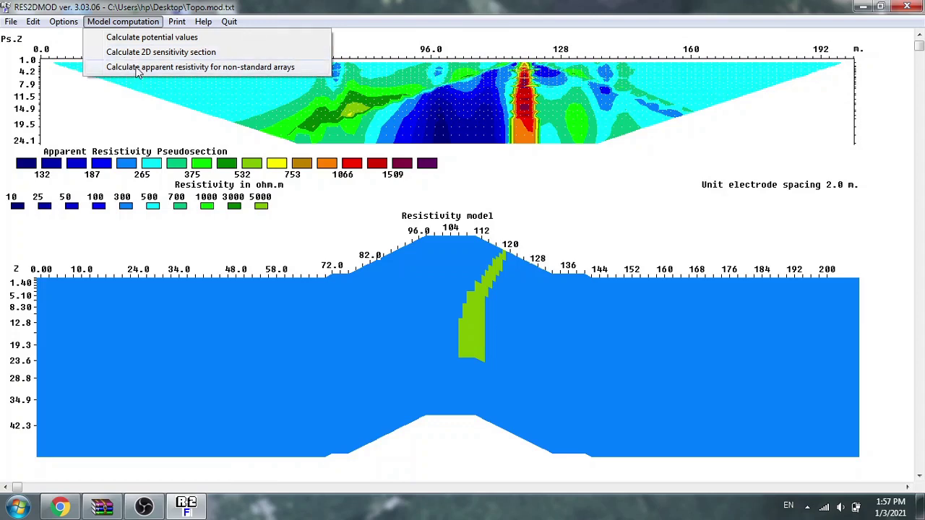
pyautogui.click(57, 20)
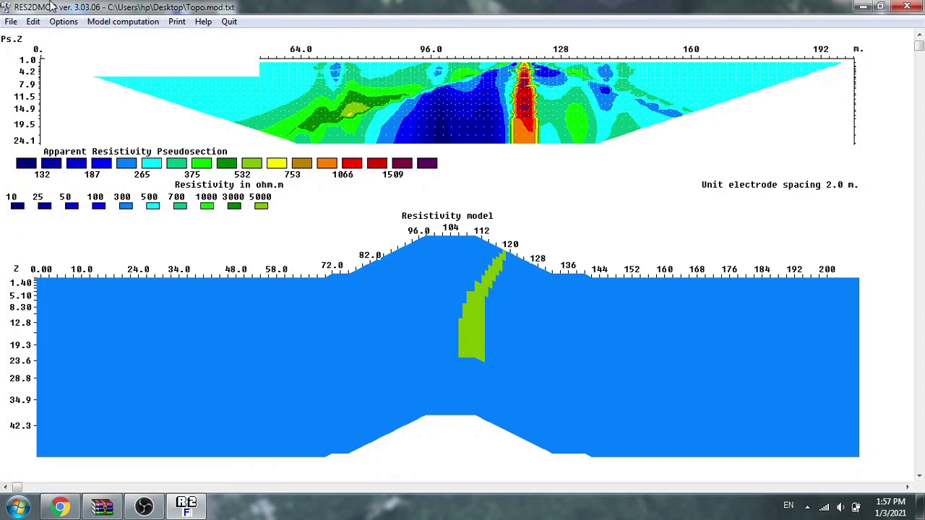